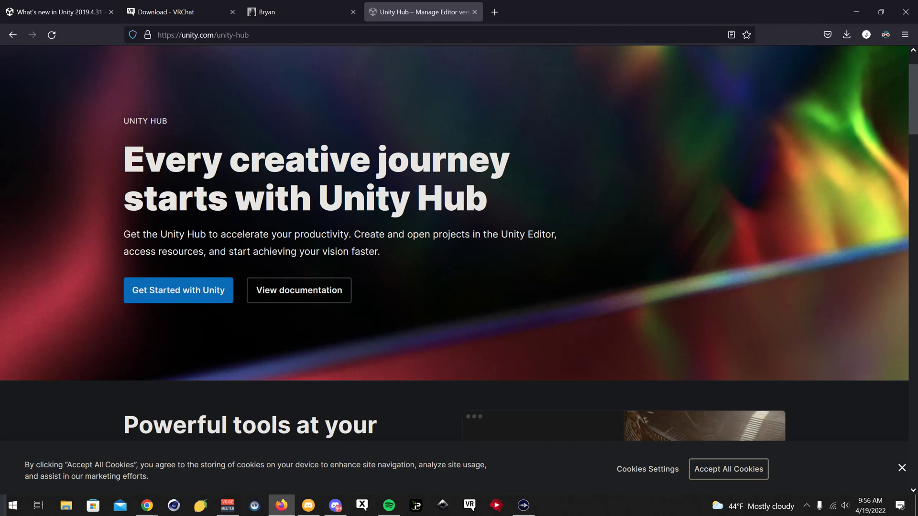
View the Bryan avatar Gumroad page, then the Unity 2019.4.31 release notes with additional downloads
left_click(304, 14)
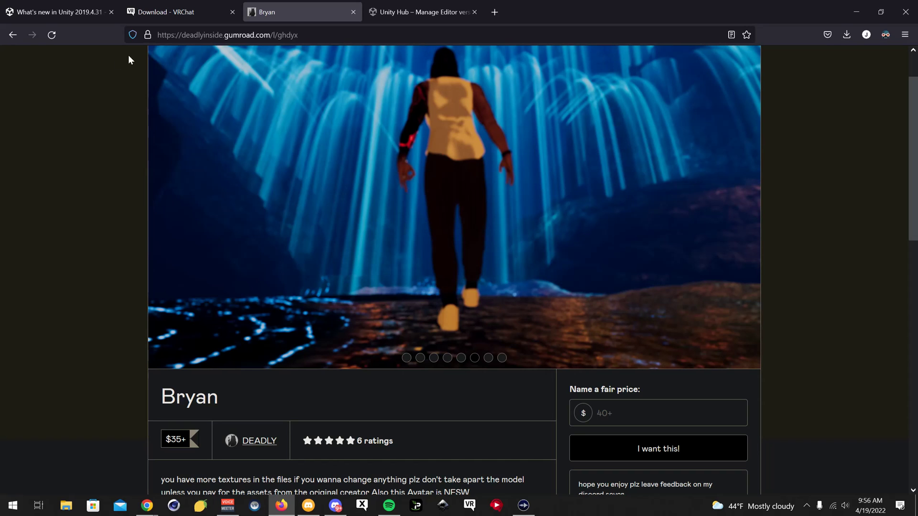
left_click(66, 4)
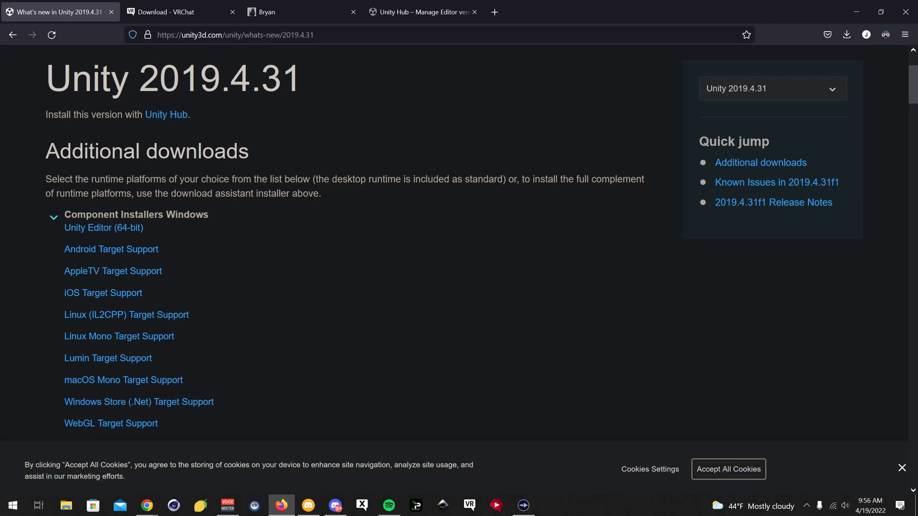
Cancel the duplicate Unity Editor (64-bit) download and run the existing UnitySetup64(1).exe instead
scroll(161, 135, "up", 3)
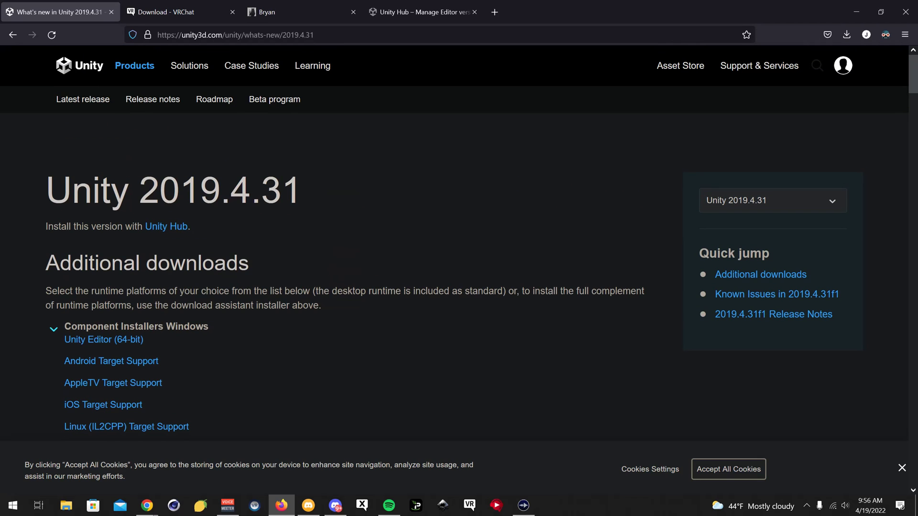
scroll(240, 165, "down", 2)
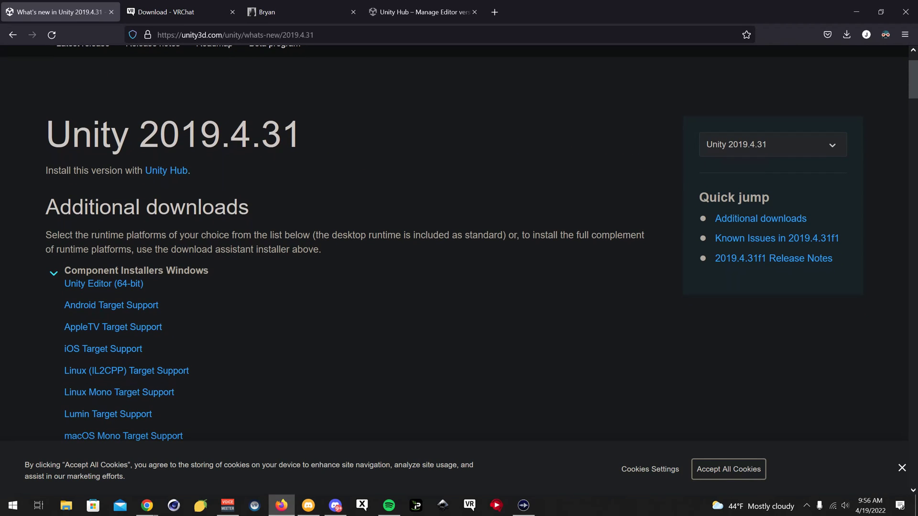
left_click(94, 289)
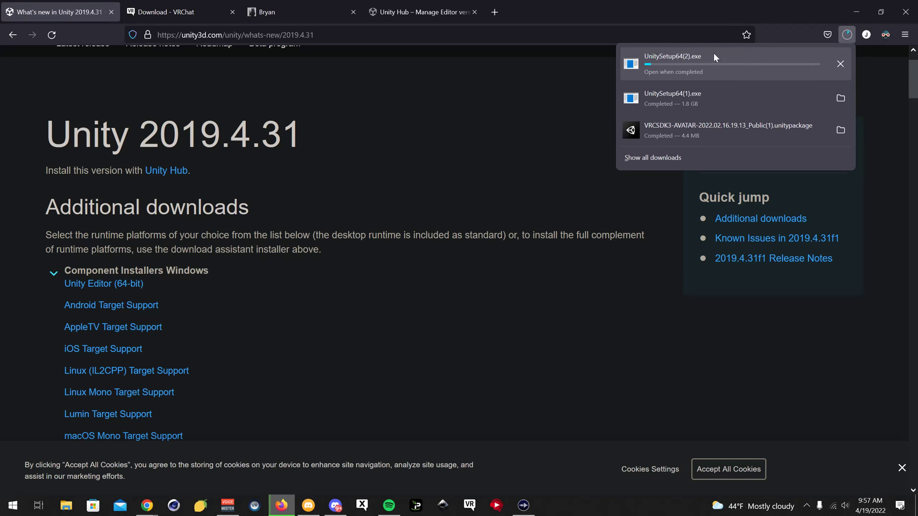
left_click(840, 64)
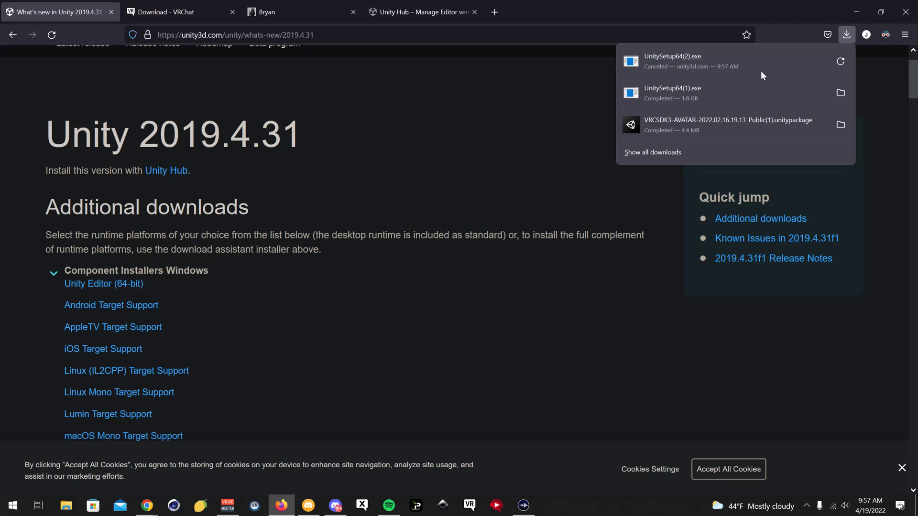
left_click(715, 95)
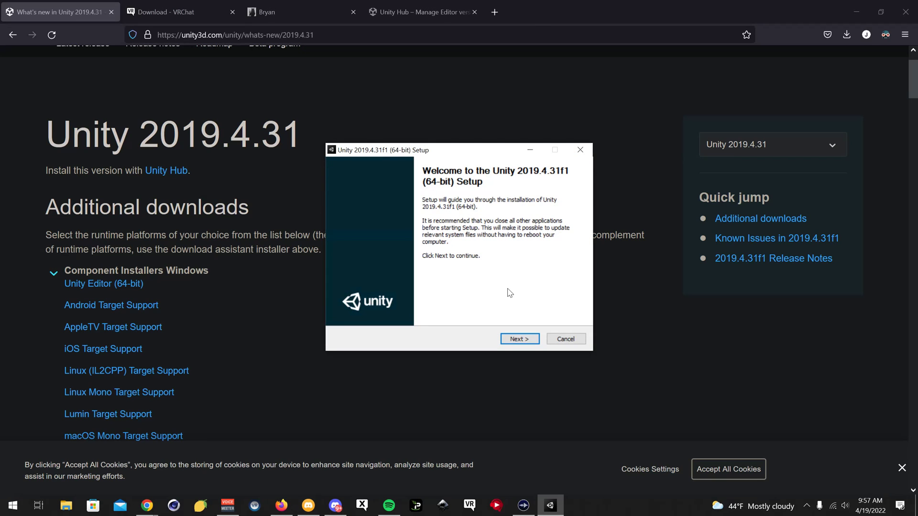
Advance Unity 2019.4.31f1 Setup past the license to the destination folder page, then quit it
left_click(525, 343)
left_click(432, 307)
left_click(521, 340)
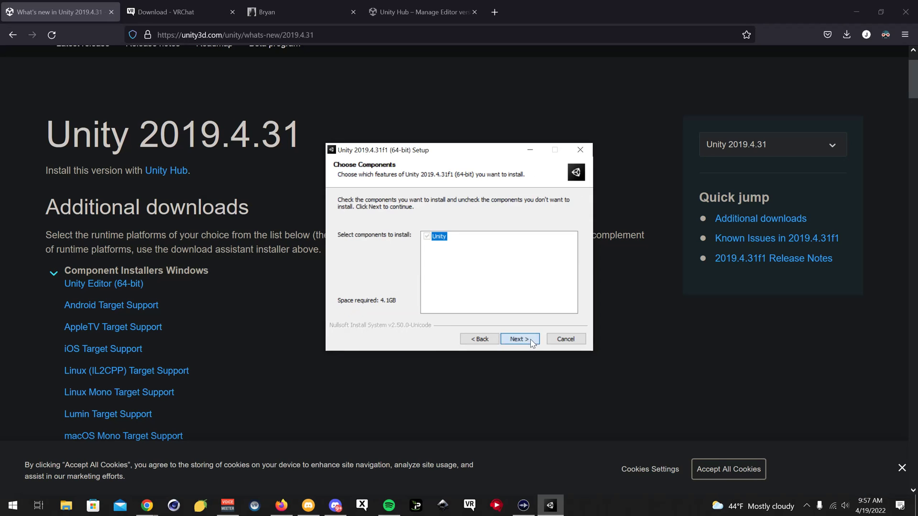
left_click(525, 343)
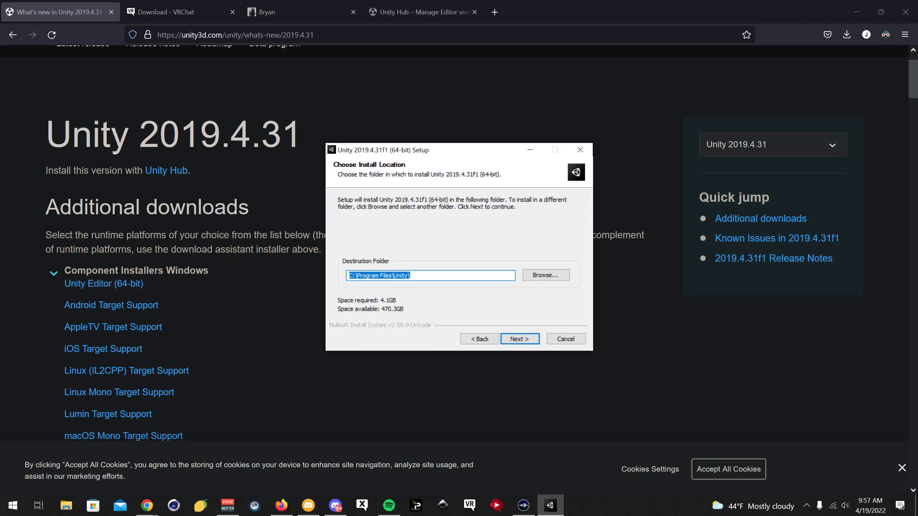
left_click(349, 275)
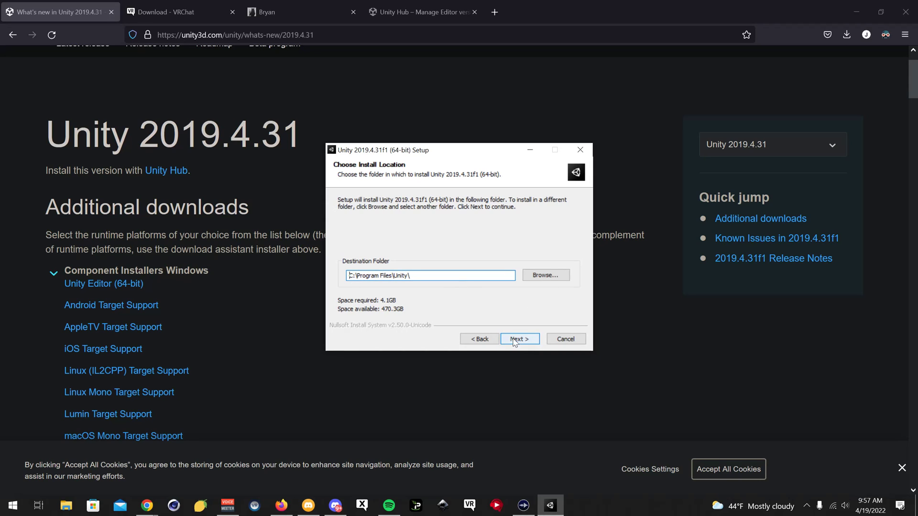
left_click(580, 150)
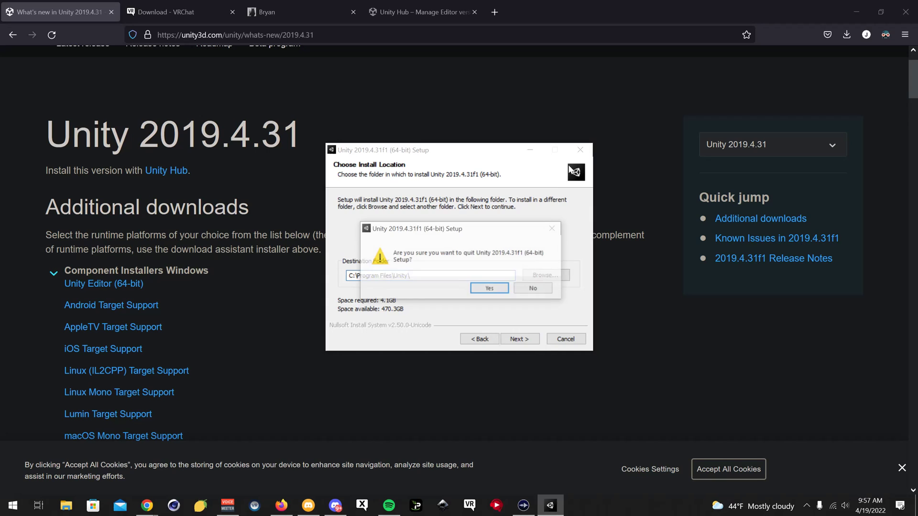
left_click(503, 287)
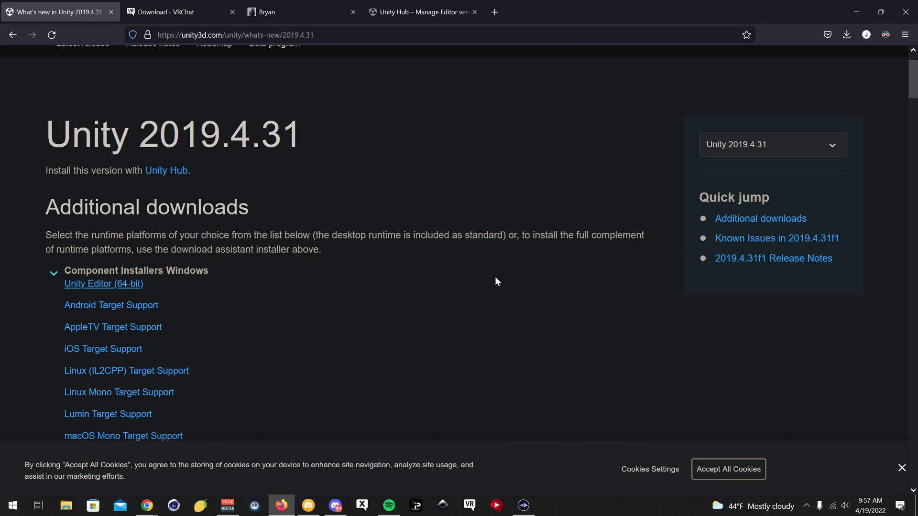
Download UnityHubSetup(1).exe for Windows from the Unity Hub page and run it
left_click(431, 5)
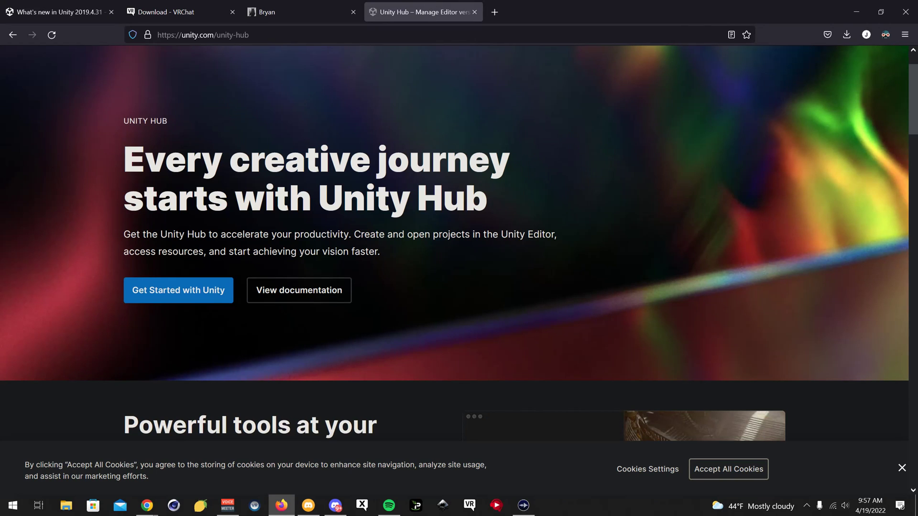
left_click(230, 42)
left_click(440, 270)
scroll(497, 225, "down", 10)
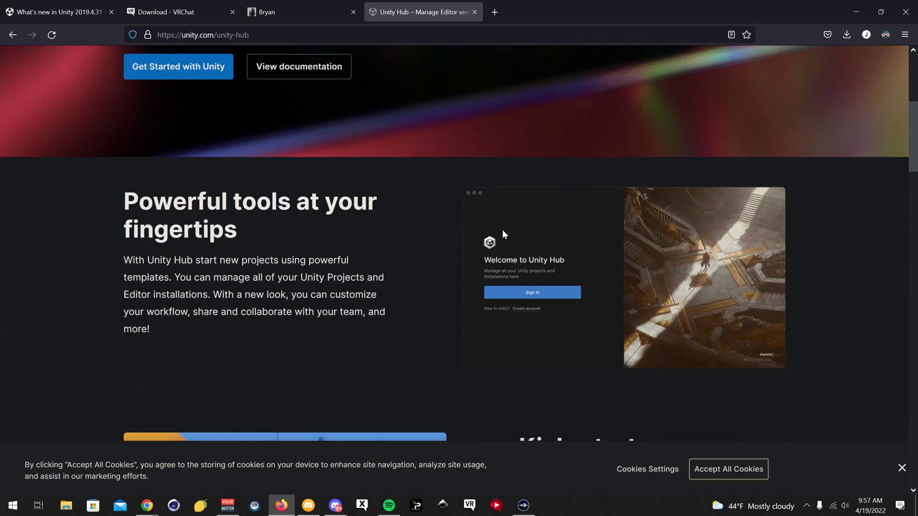
scroll(438, 229, "down", 9)
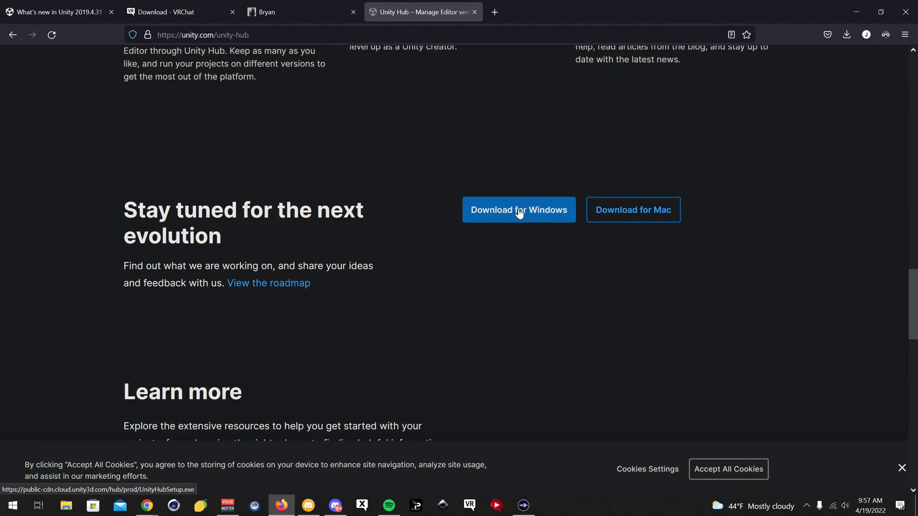
left_click(524, 218)
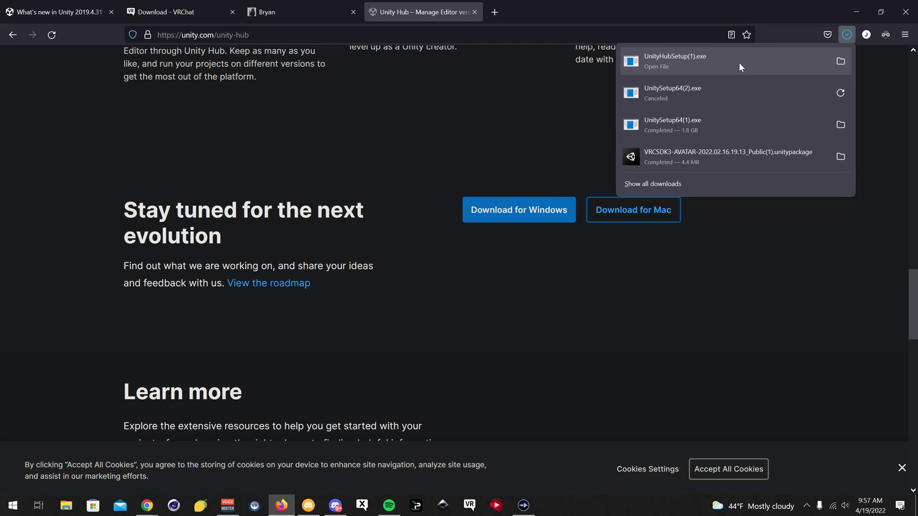
left_click(737, 63)
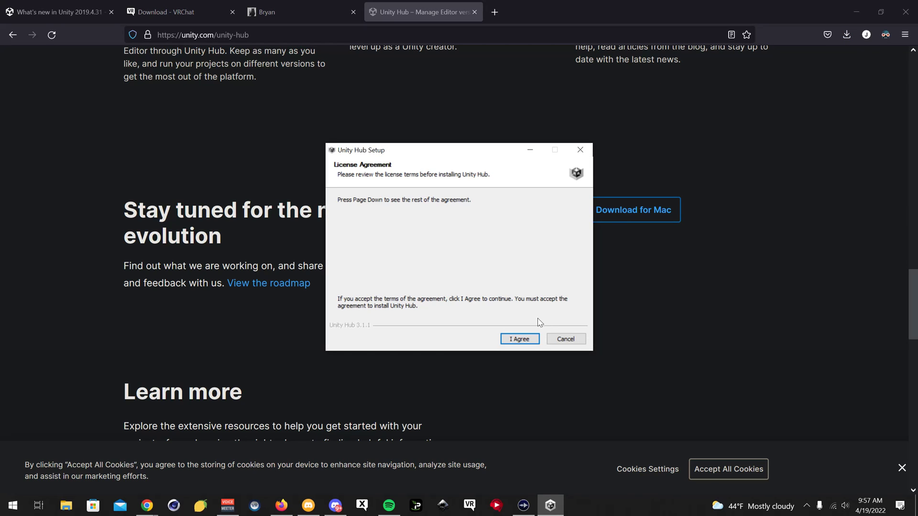
Accept the license, install Unity Hub 3.1.1 to the default location, and finish with Run Unity Hub checked
left_click(520, 339)
left_click(521, 339)
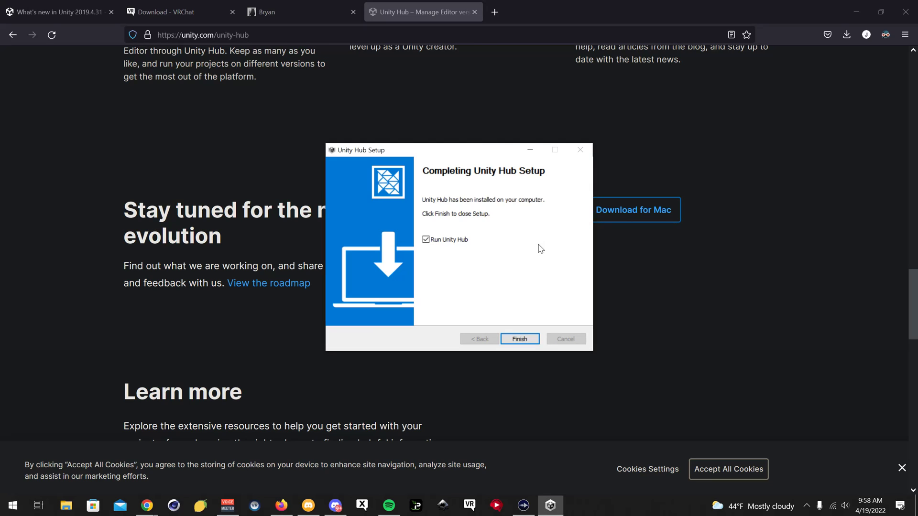
left_click(519, 340)
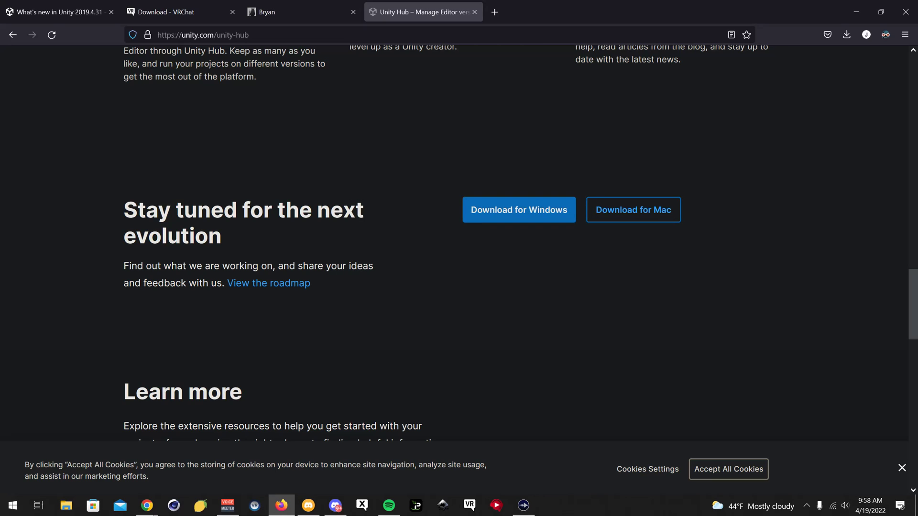
Download the VRCSDK3-AVATAR 2022.02.16 unitypackage from the VRChat Download page
left_click(211, 6)
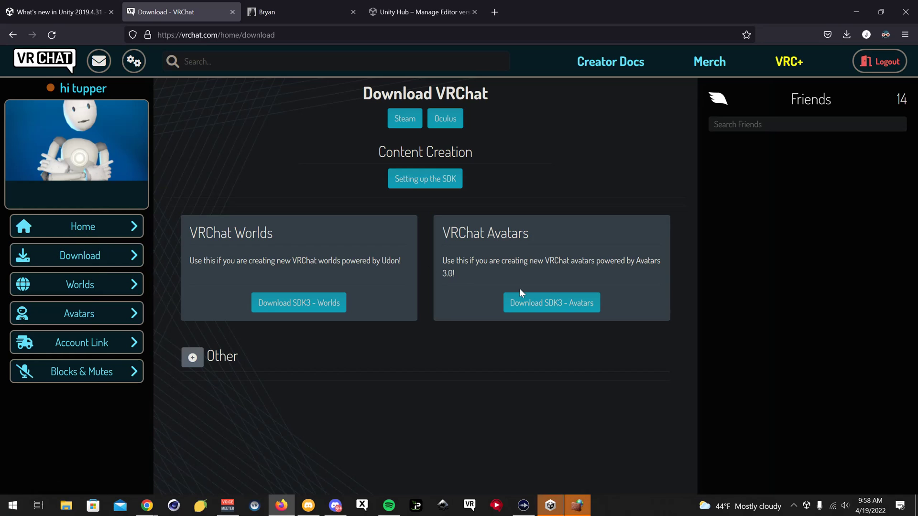
left_click(544, 308)
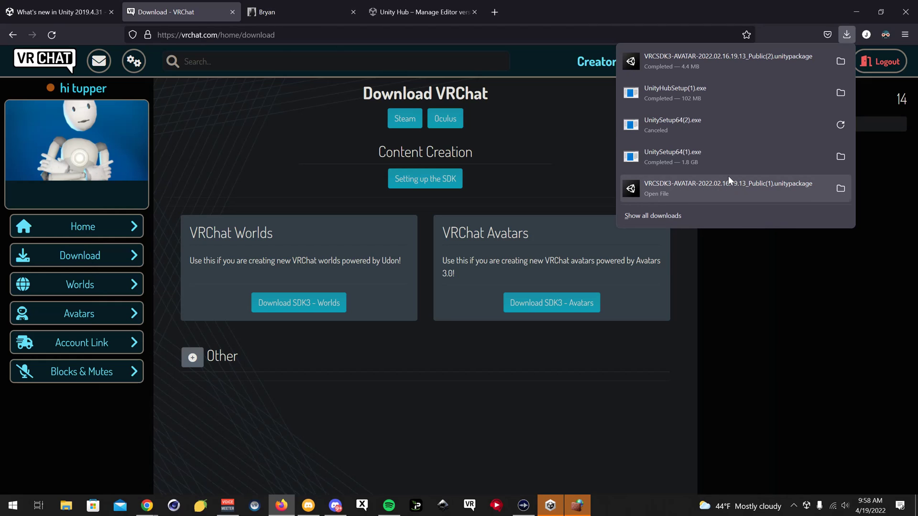
Minimize Firefox, allow Unity Hub through the Windows firewall, and shift its window to reveal Bryan.rar
left_click(856, 8)
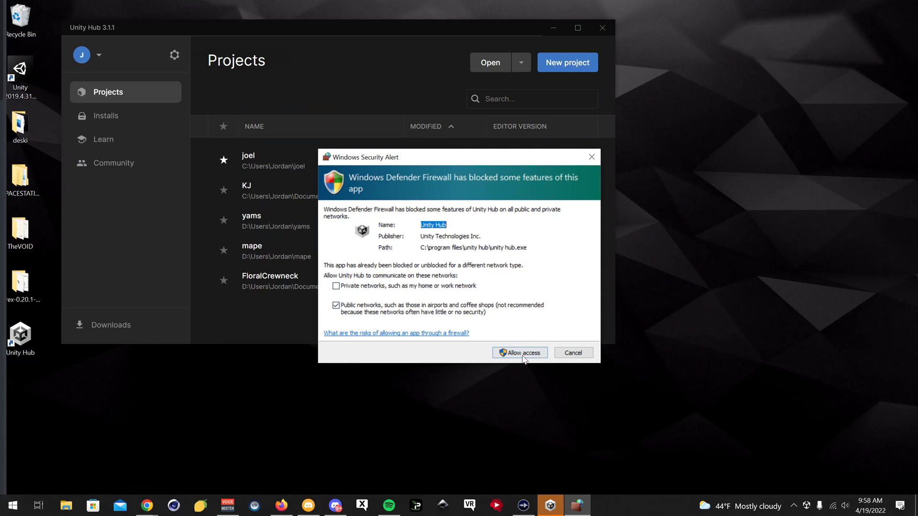
left_click(522, 354)
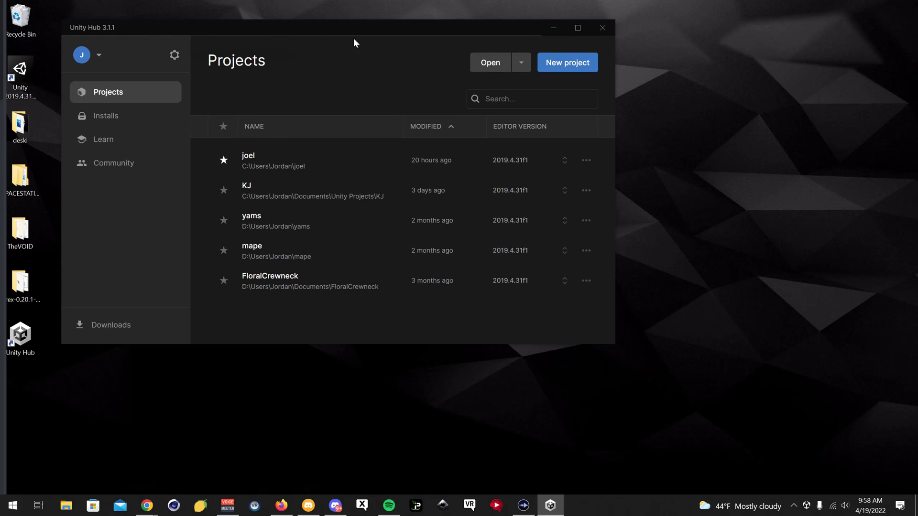
left_click_drag(339, 35, 406, 33)
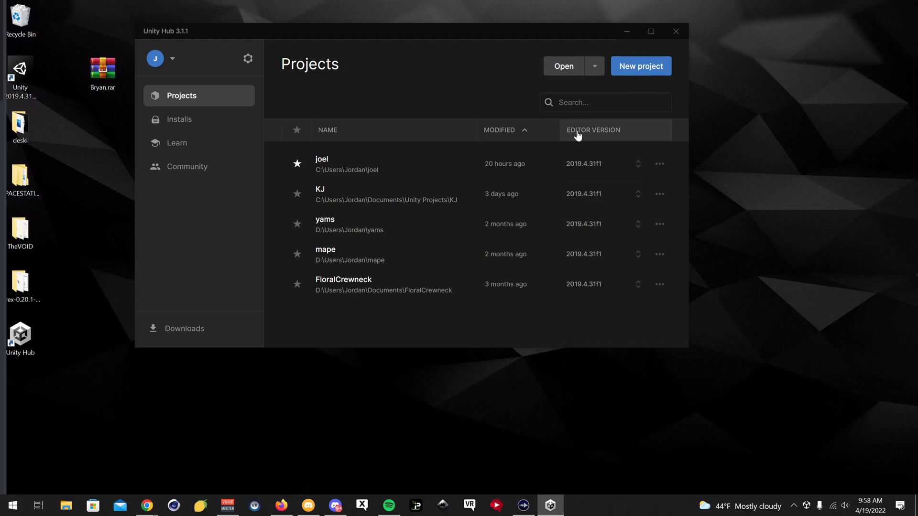
Create a new 3D Core project named 'youtube' in Unity Hub
left_click(639, 67)
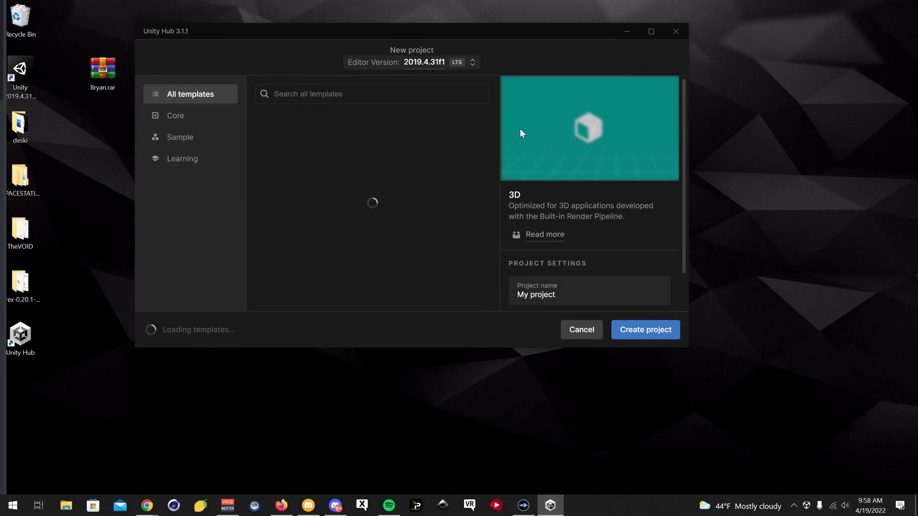
left_click(536, 294)
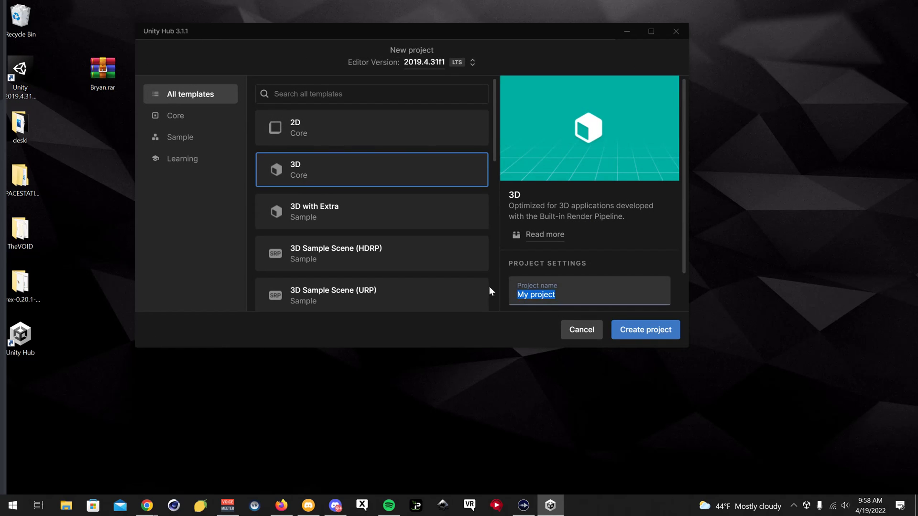
type("youtubv")
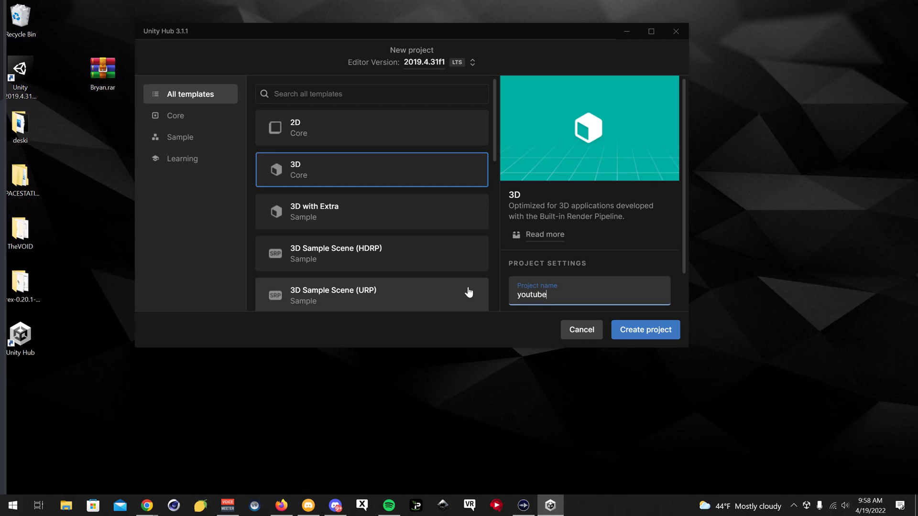
left_click(674, 334)
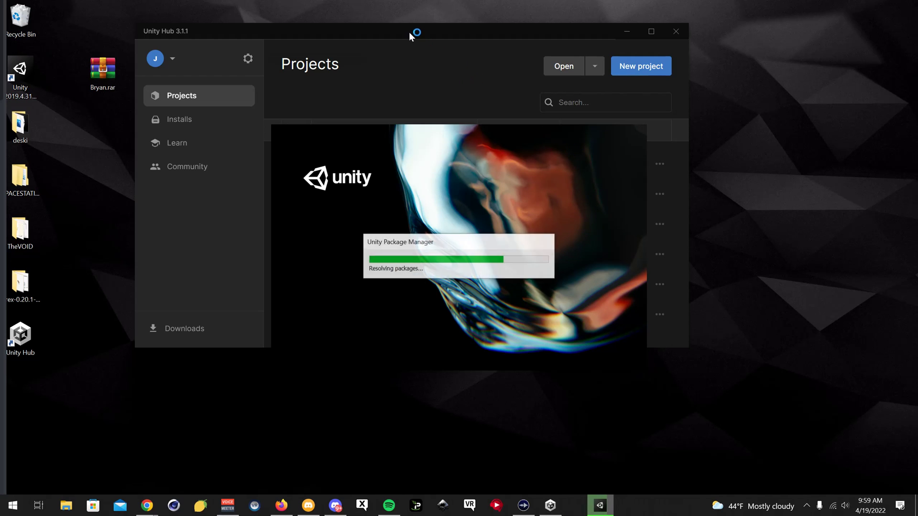
Open Bryan.rar from the desktop in WinRAR, dismissing the licence reminder
left_click_drag(412, 31, 496, 20)
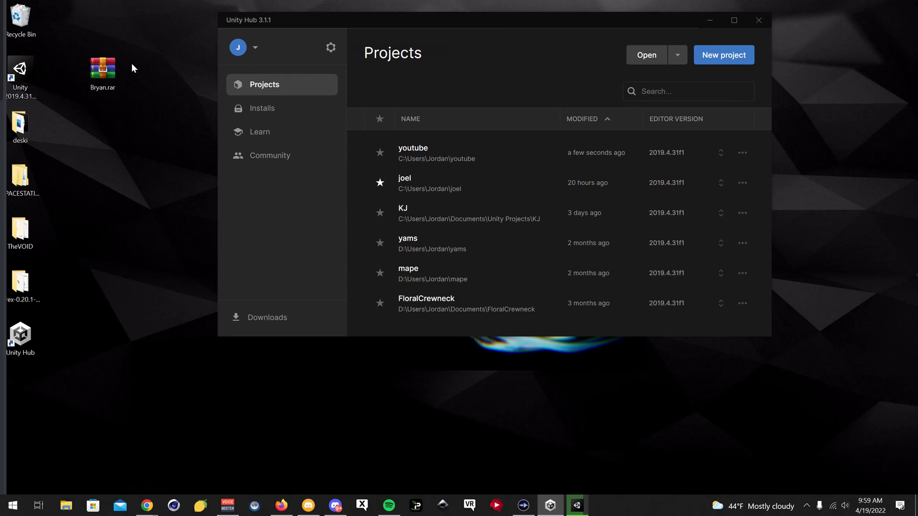
left_click(110, 78)
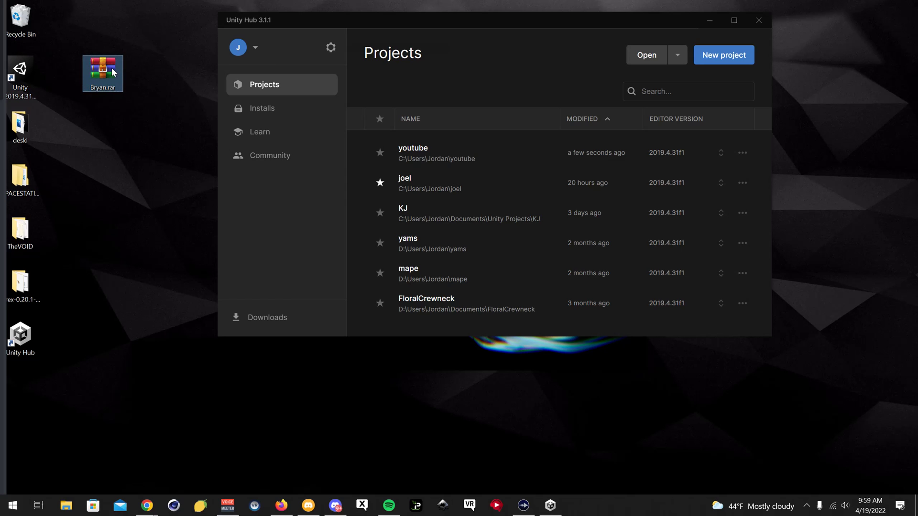
double_click(111, 68)
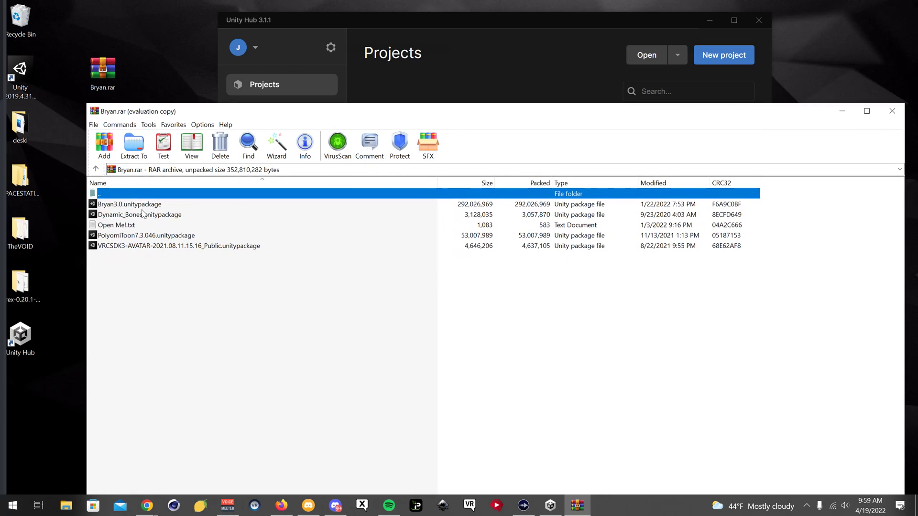
key("Escape")
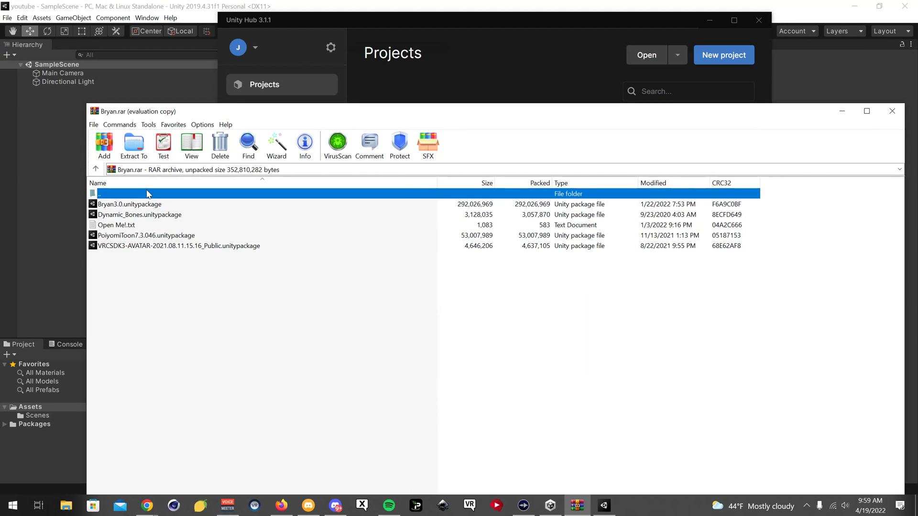
double_click(147, 193)
Extract Bryan.rar into a new Bryan folder on the Desktop
left_click(134, 147)
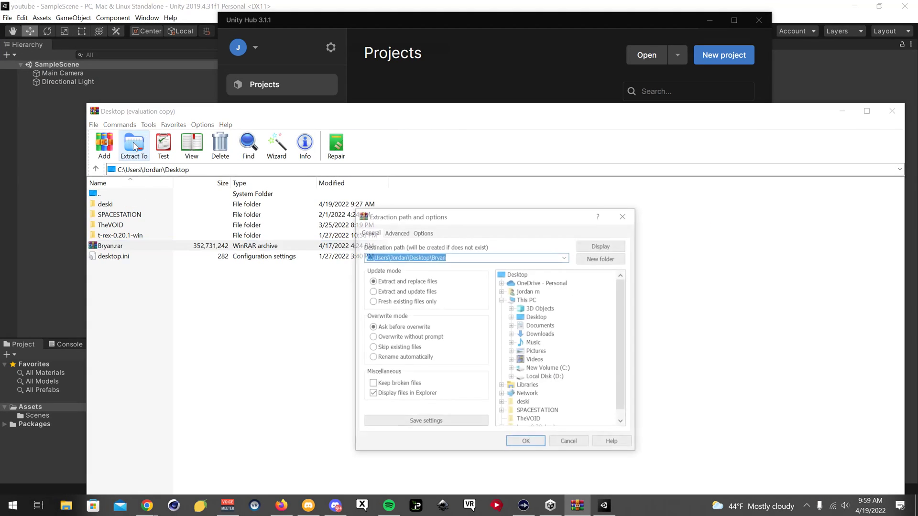
left_click(514, 276)
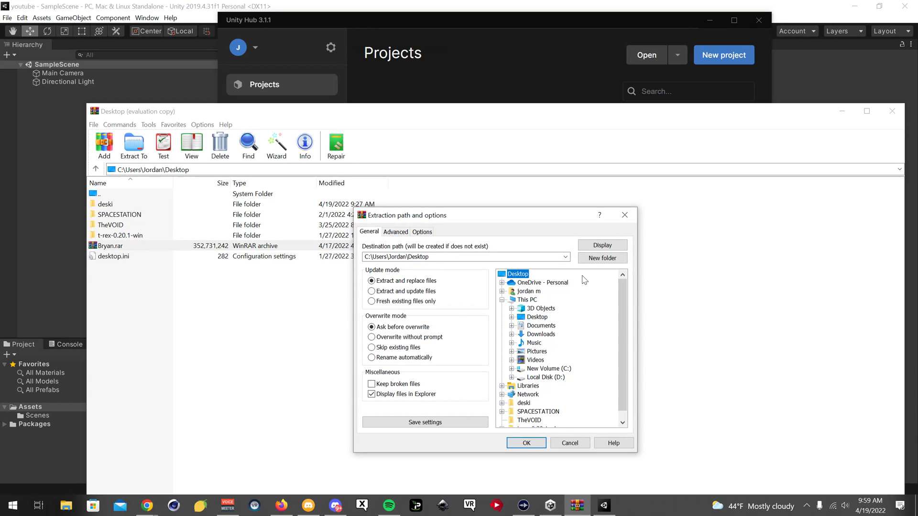
left_click(602, 259)
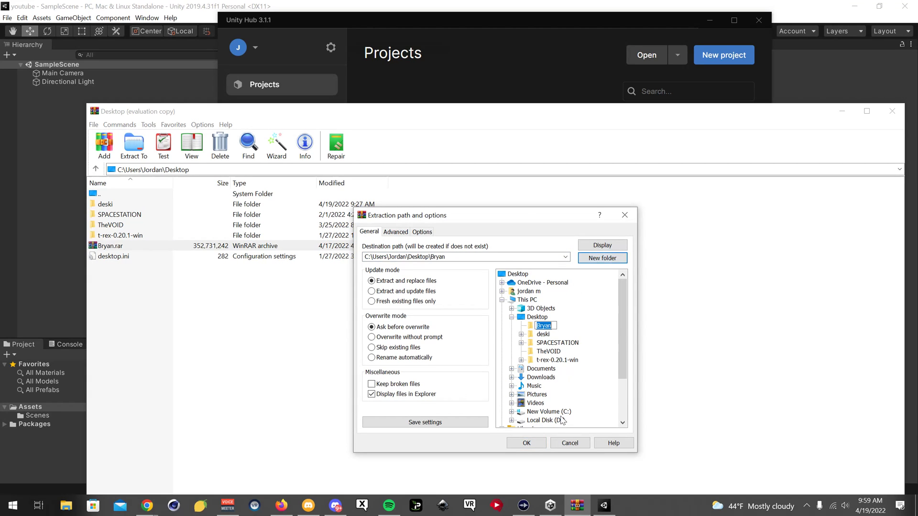
left_click(527, 444)
Close WinRAR and Unity Hub and minimize Explorer, leaving the Unity editor in view
left_click_drag(662, 113, 294, 134)
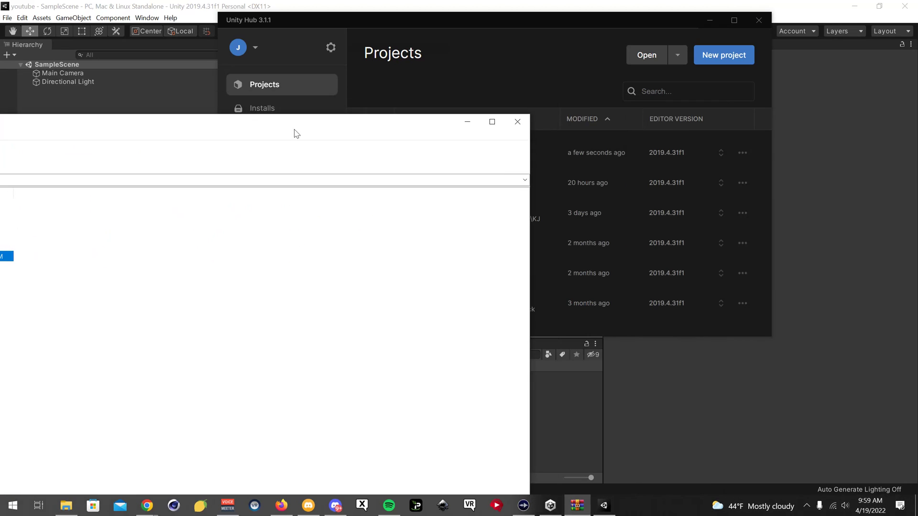
left_click(518, 122)
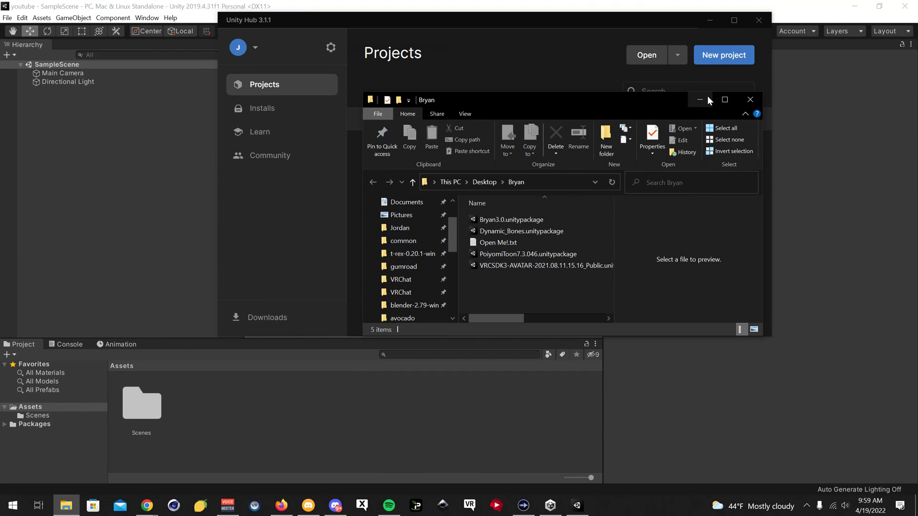
left_click(706, 99)
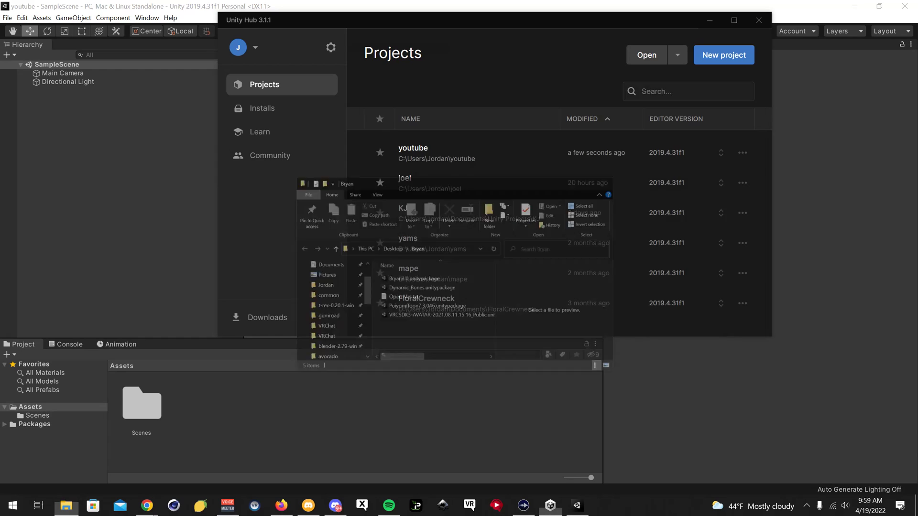
left_click(757, 20)
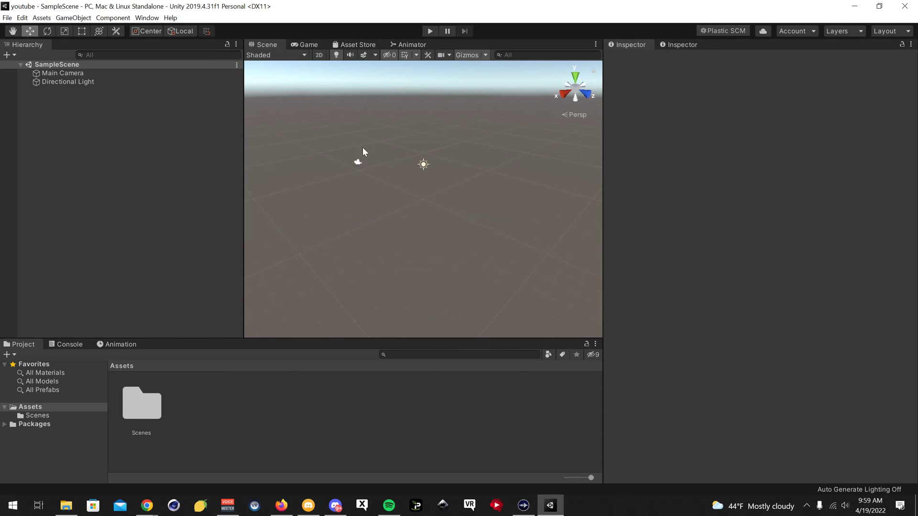
Show the Desktop as small icons, open the Bryan folder, and select the VRCSDK3-AVATAR package
left_click(66, 505)
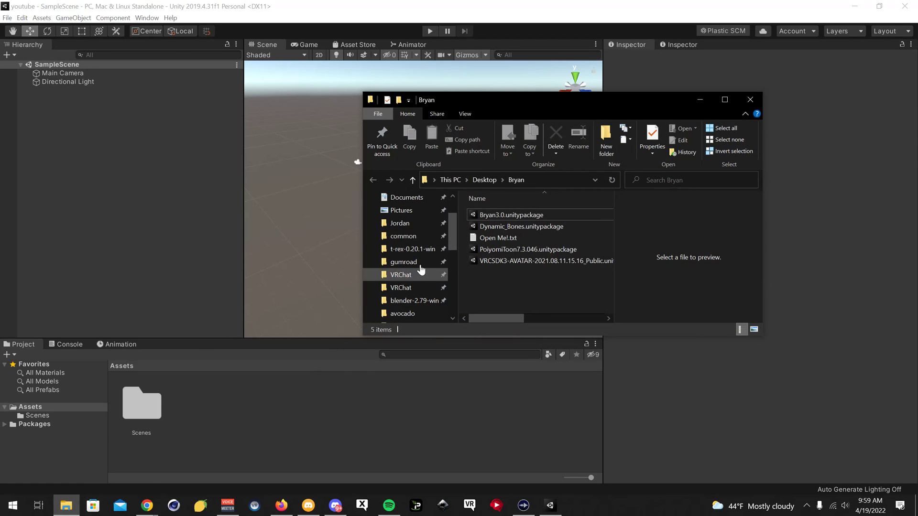
scroll(420, 258, "up", 2)
left_click(416, 219)
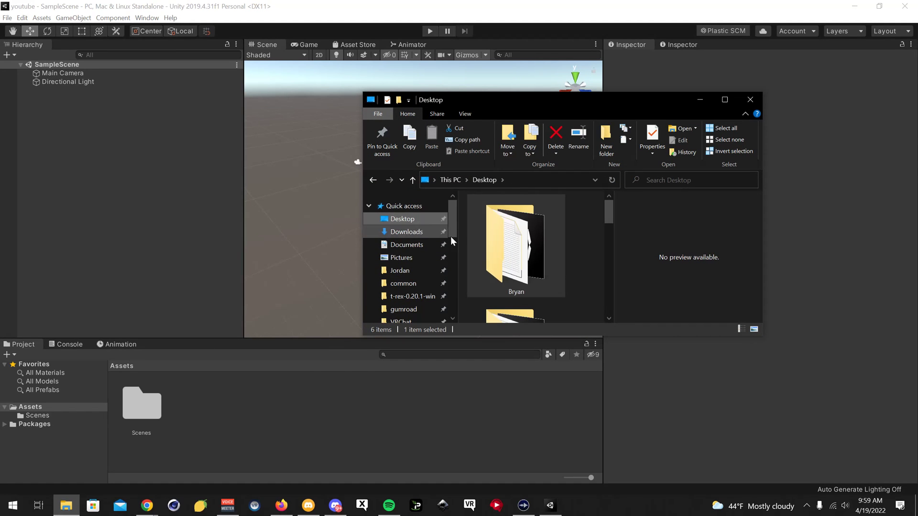
left_click(458, 114)
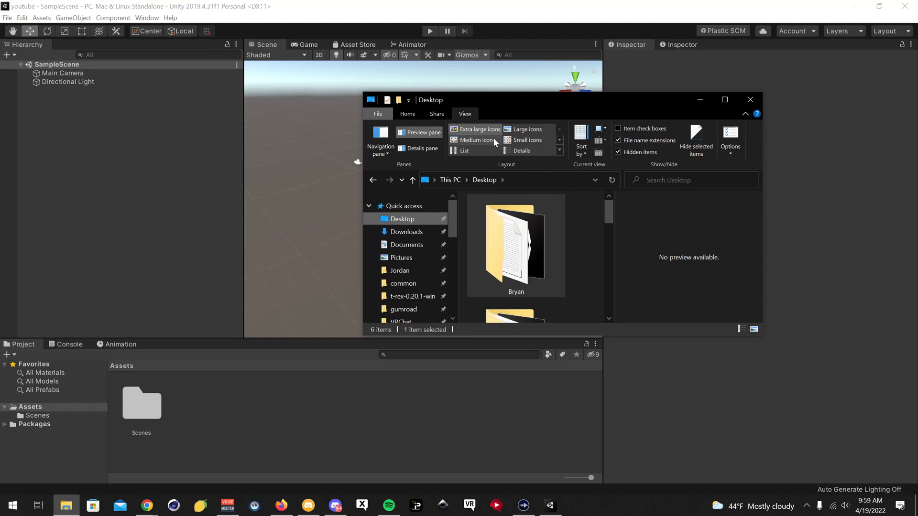
left_click(524, 140)
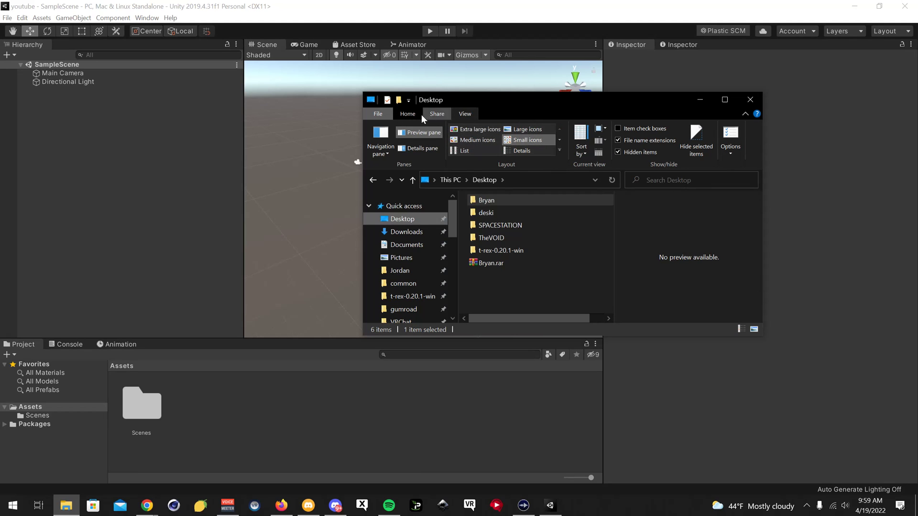
double_click(489, 200)
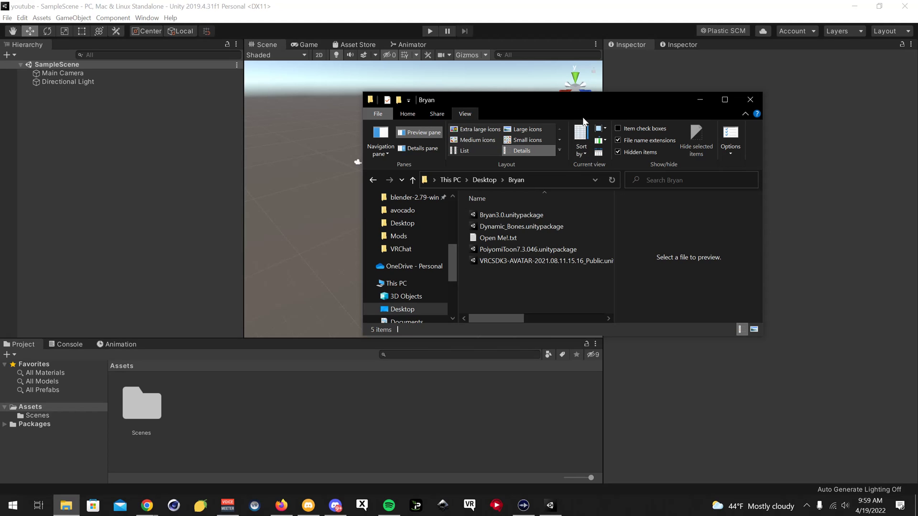
left_click_drag(584, 99, 629, 94)
left_click(593, 257)
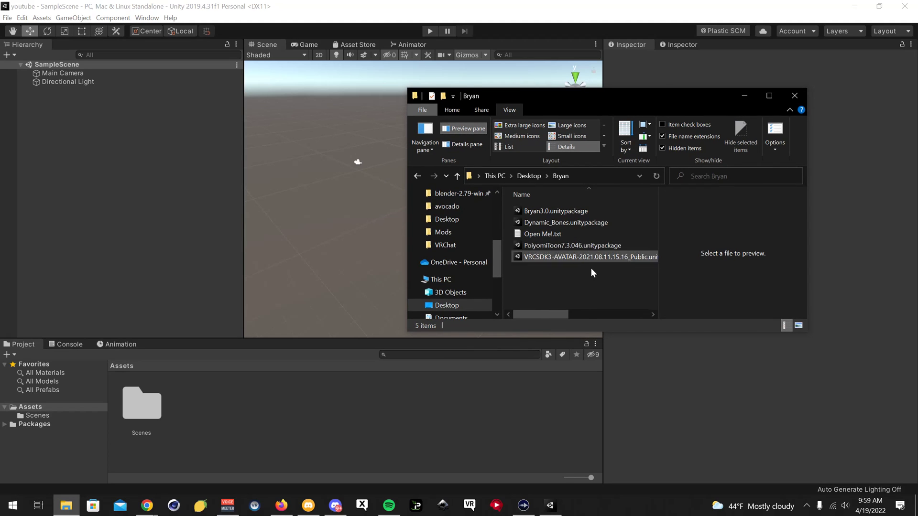
Import all contents of the VRCSDK3-AVATAR unitypackage, then bring back and reposition the Bryan folder window
double_click(585, 257)
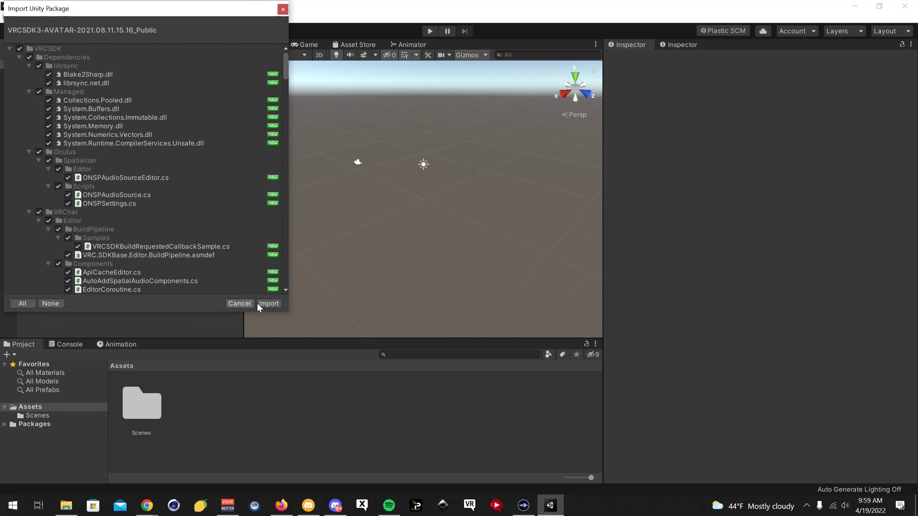
left_click(259, 303)
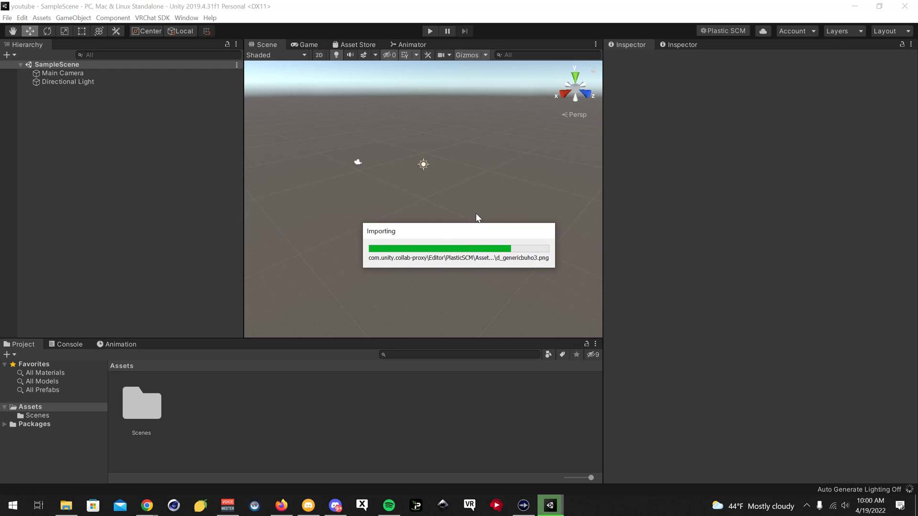
left_click(66, 505)
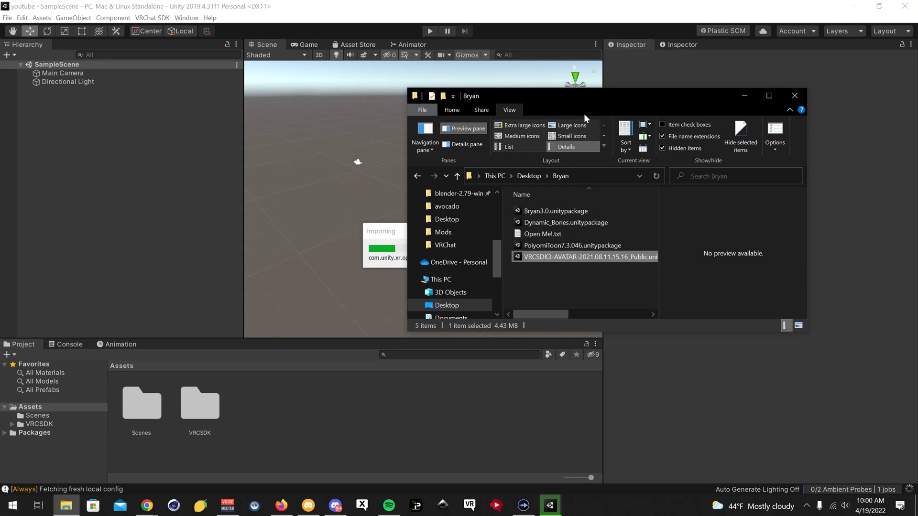
left_click_drag(578, 98, 679, 65)
left_click(643, 201)
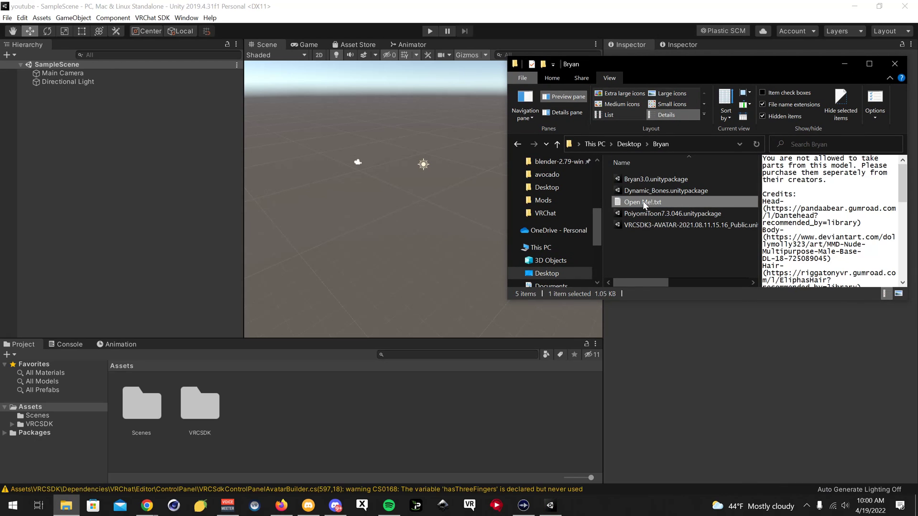
double_click(643, 202)
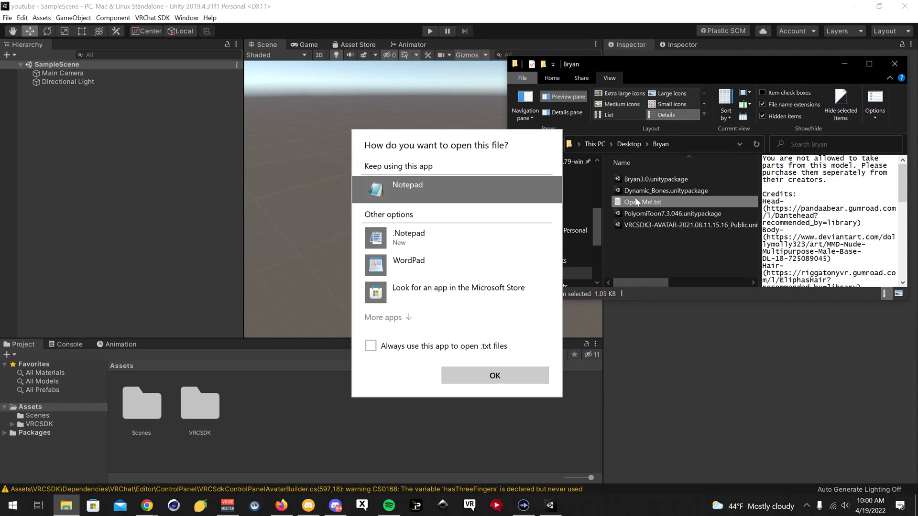
left_click(495, 376)
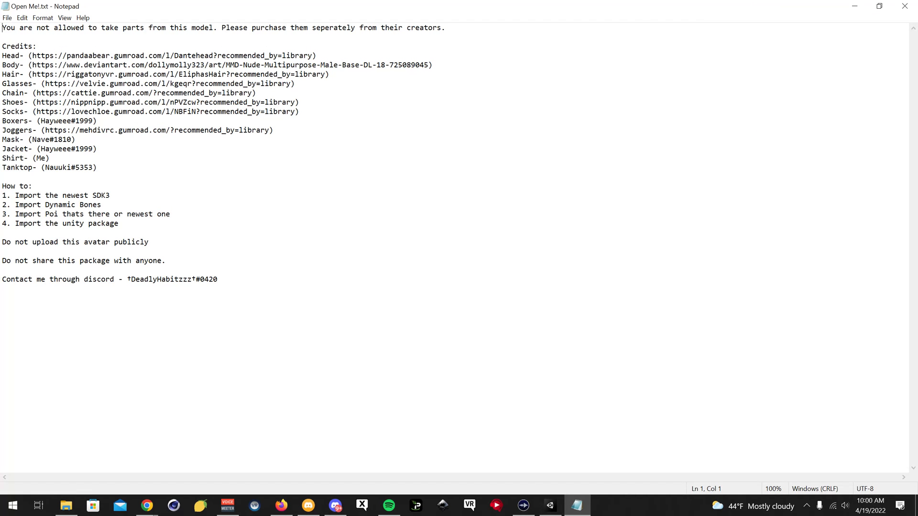
left_click(905, 5)
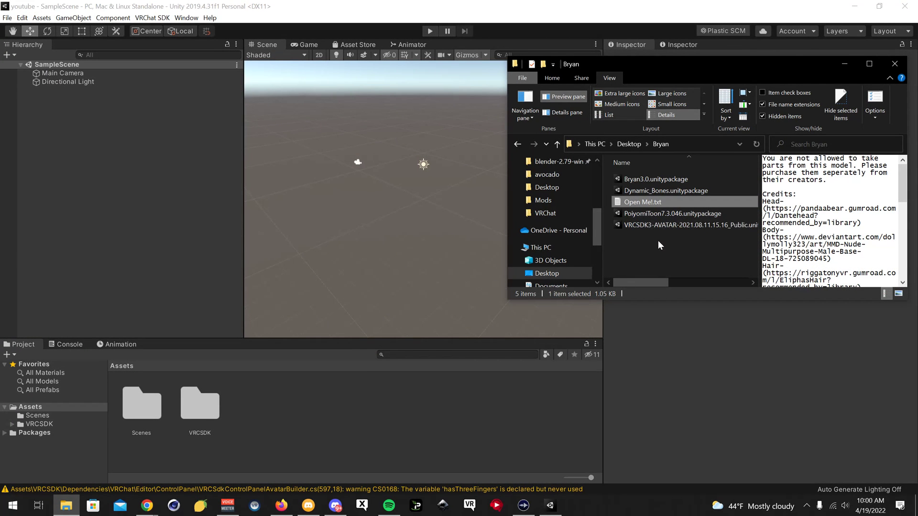
Import all files from Dynamic_Bones.unitypackage into the youtube project
double_click(644, 190)
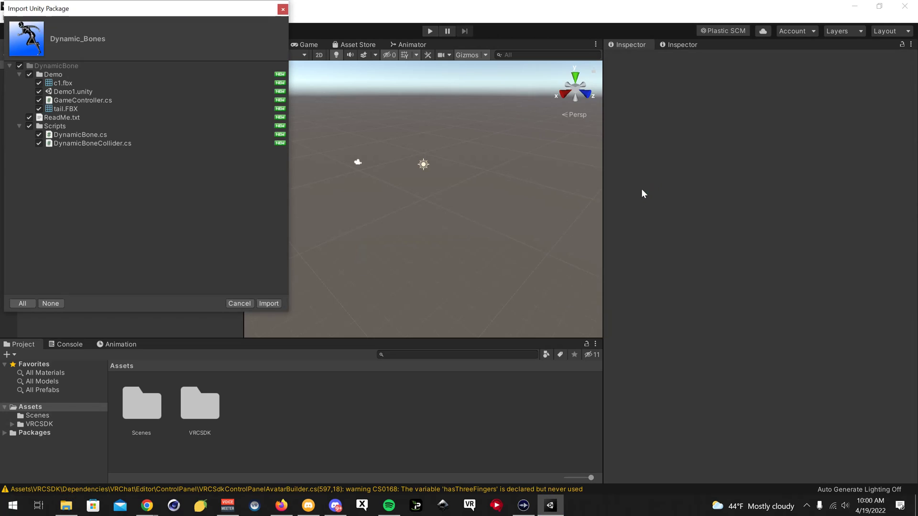
left_click(261, 303)
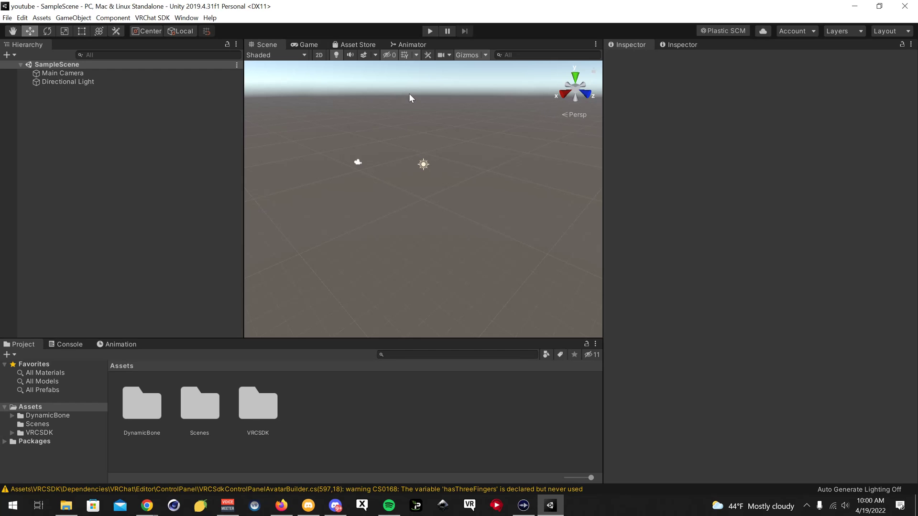
left_click(66, 506)
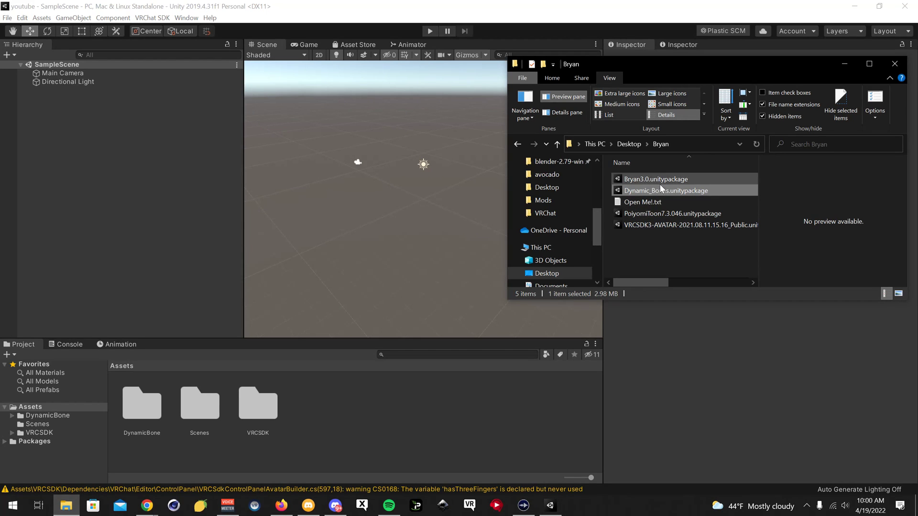
Import all files from PoiyomiToon7.3.046.unitypackage and watch the import finish in Unity
double_click(668, 214)
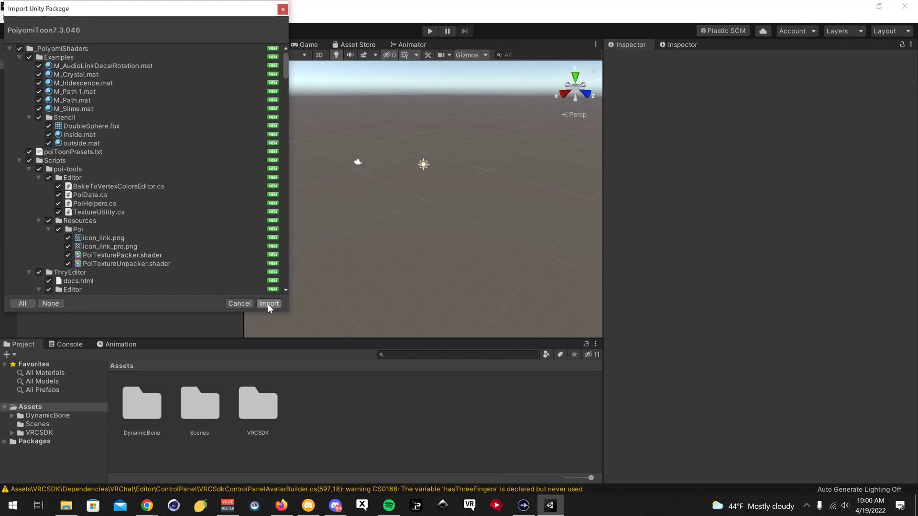
left_click(269, 305)
left_click(66, 505)
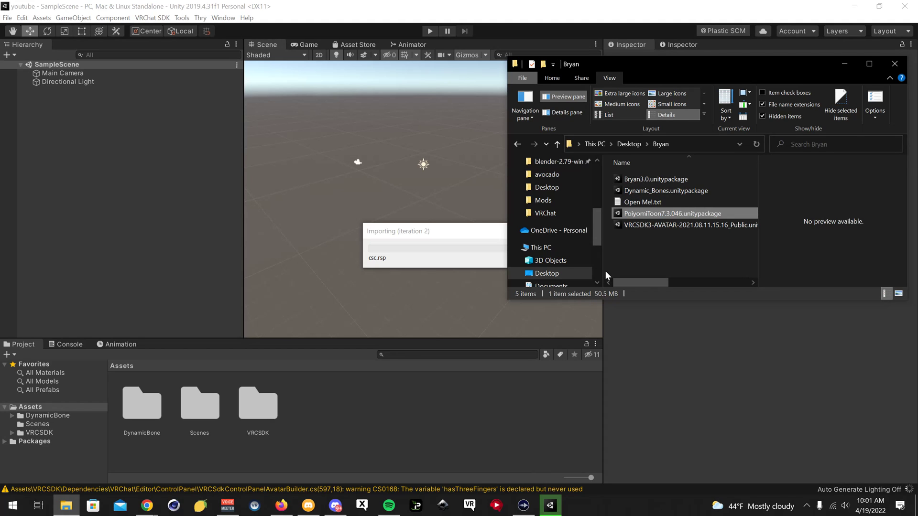
left_click(722, 381)
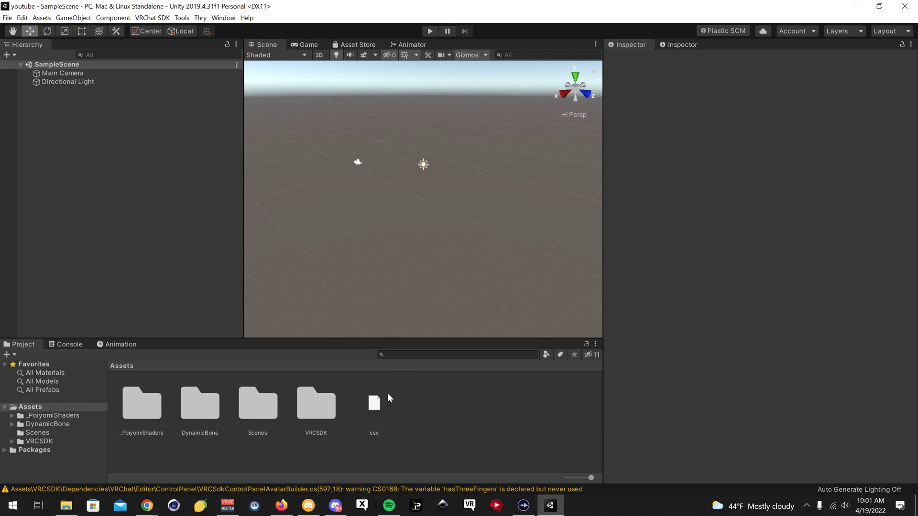
left_click(66, 506)
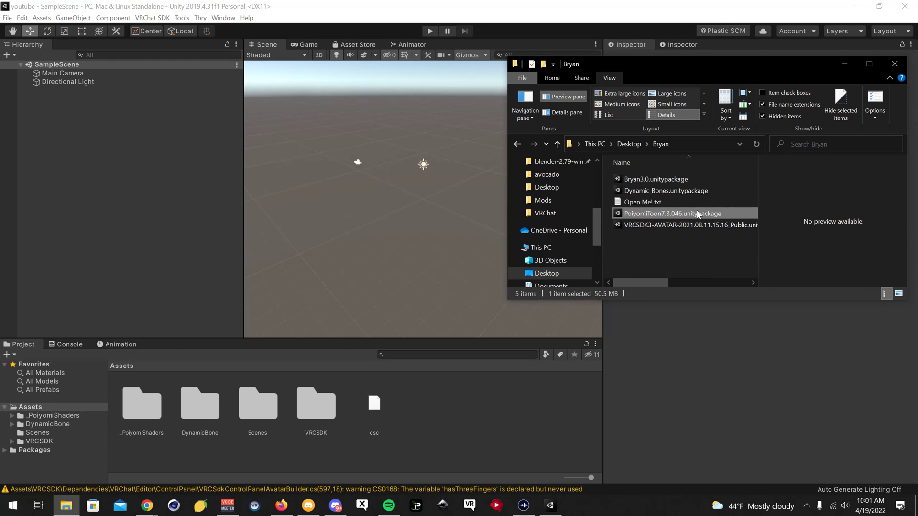
Import every file from Bryan3.0.unitypackage into the project
double_click(652, 179)
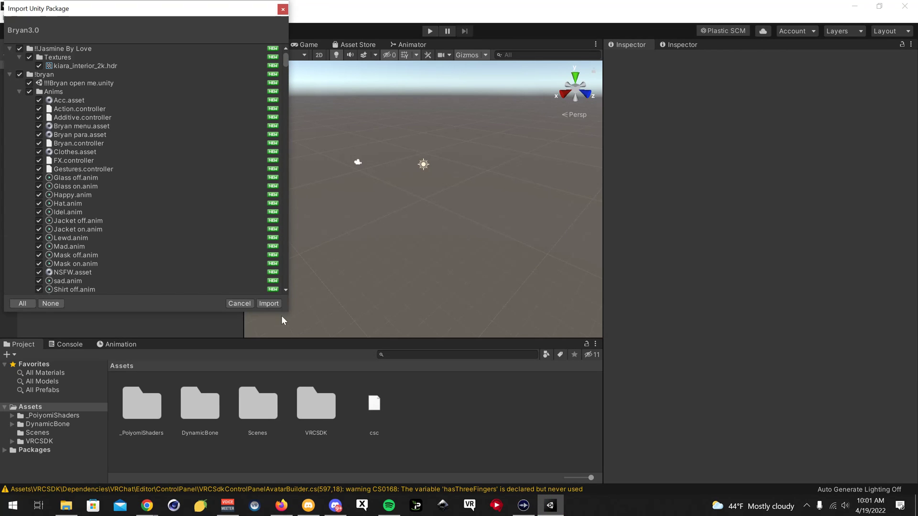
left_click(274, 303)
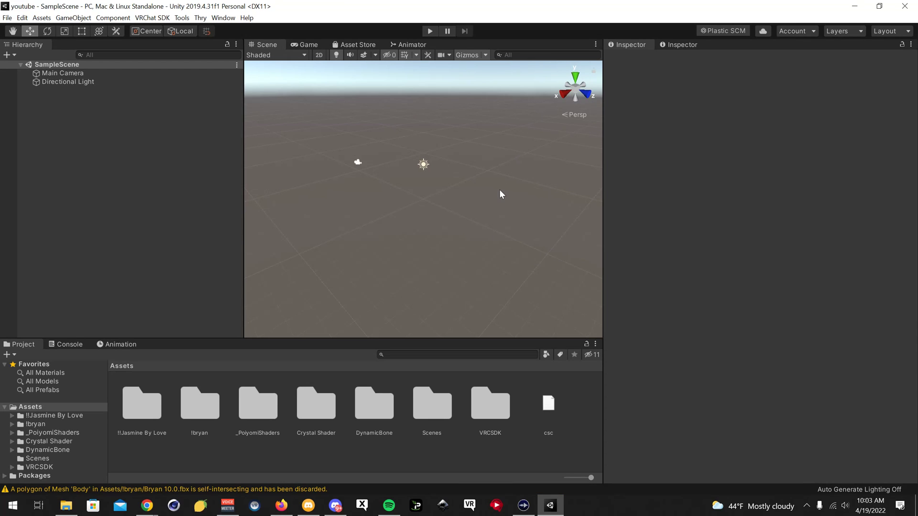
Open the VRChat SDK control panel via VRChat SDK > Show Control Panel
left_click(152, 17)
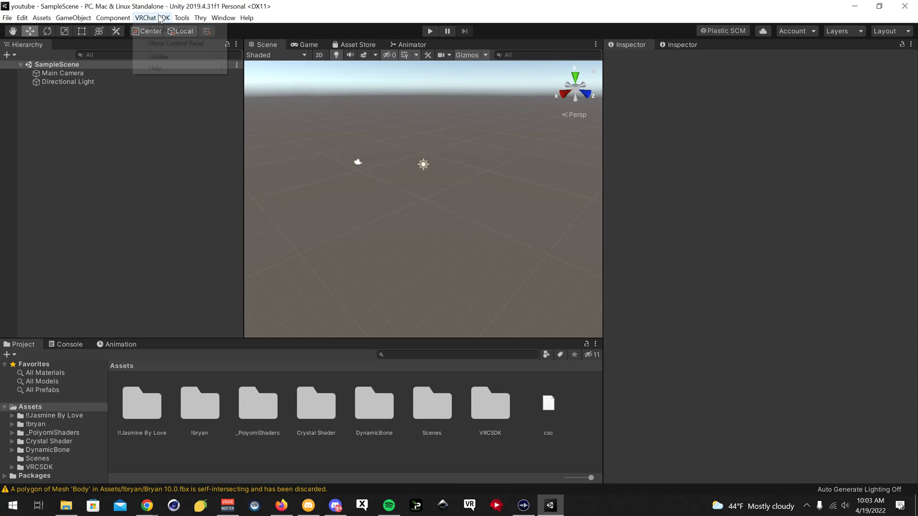
left_click(174, 42)
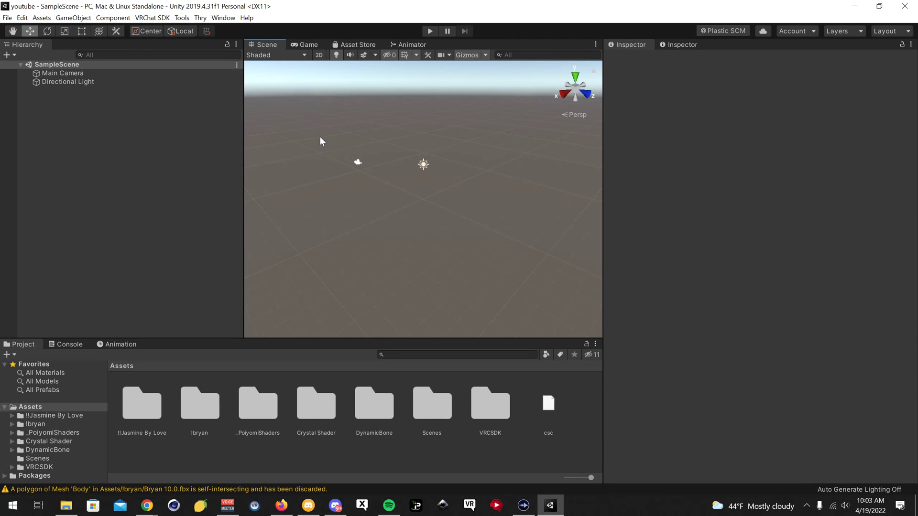
left_click(166, 19)
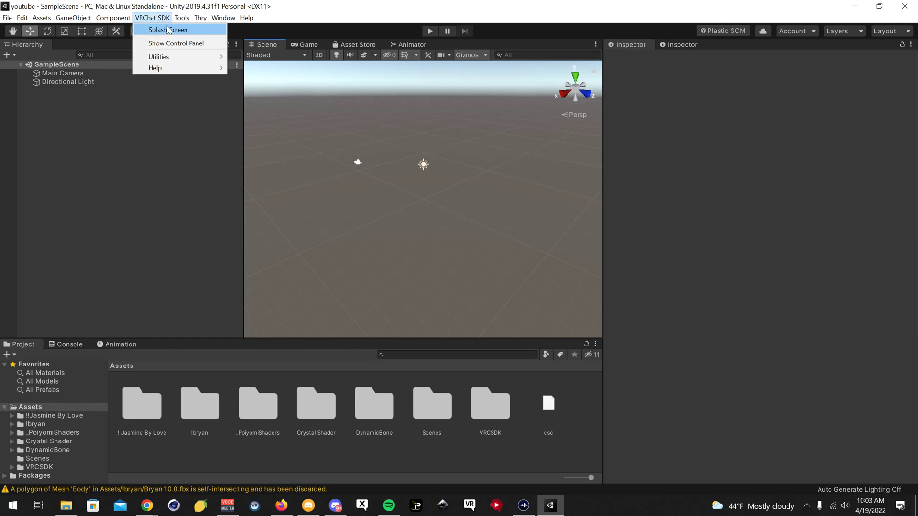
left_click(178, 47)
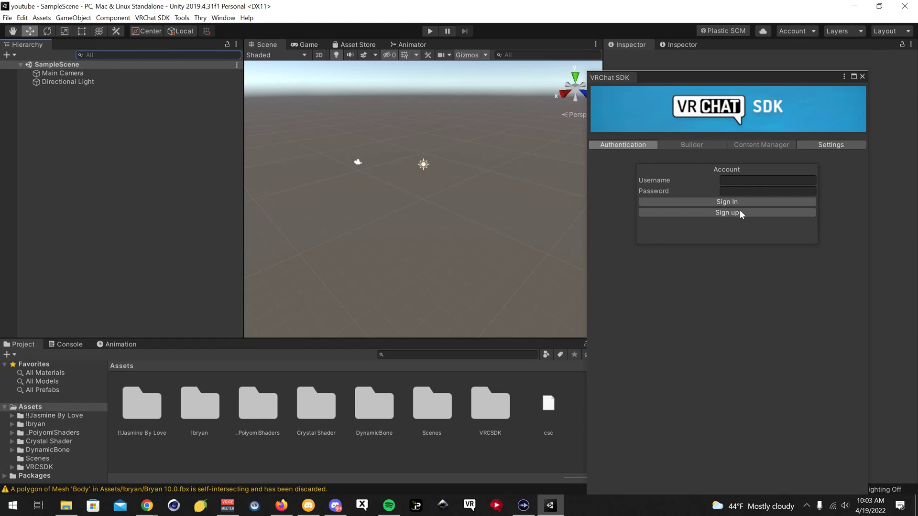
Sign in with the account username and password, retrying after correcting the password
left_click(744, 180)
type("i like hugs")
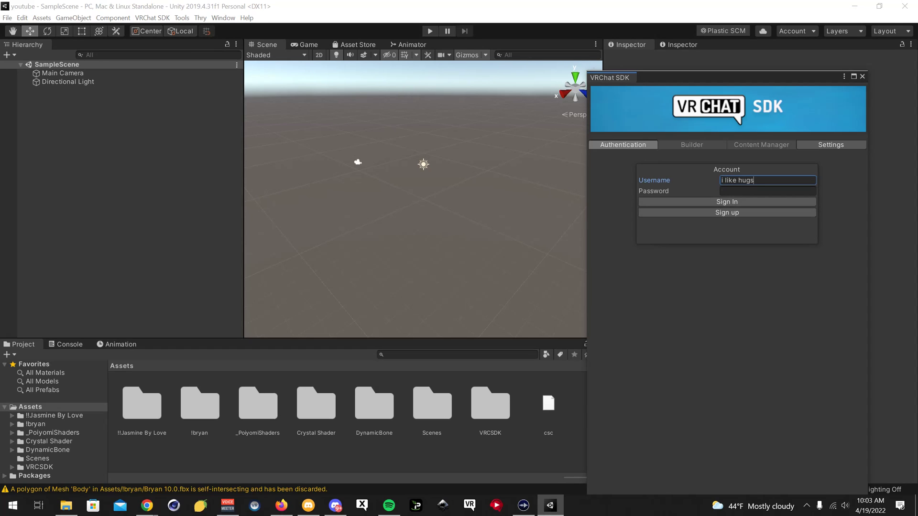
key("Tab")
type("*********")
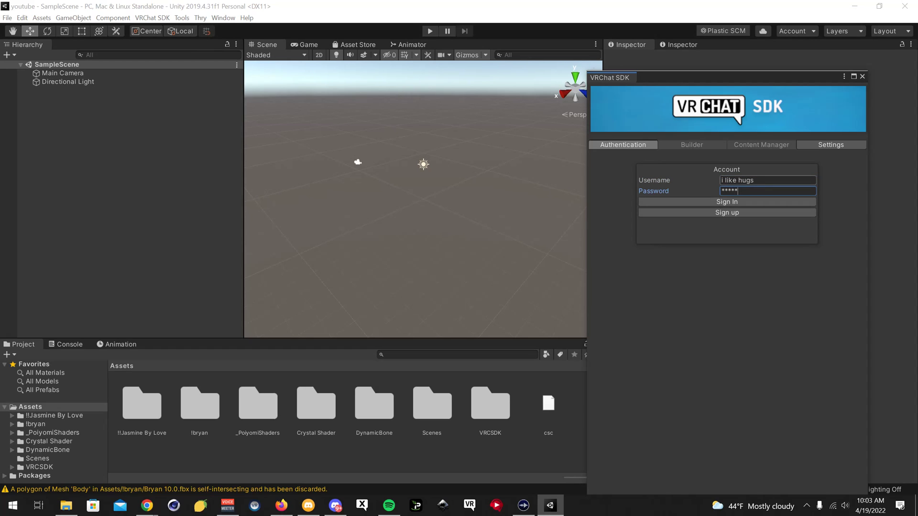
left_click(739, 200)
key("ctrl+a")
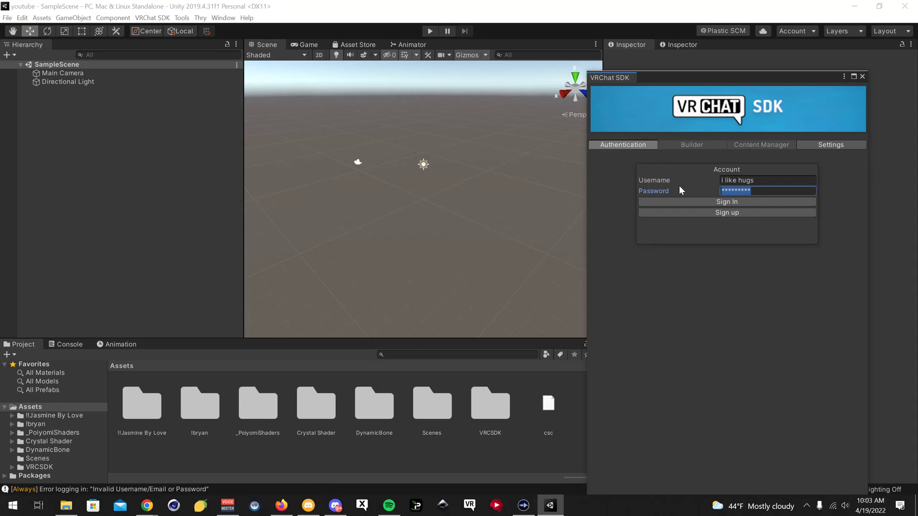
type("**********")
left_click(711, 202)
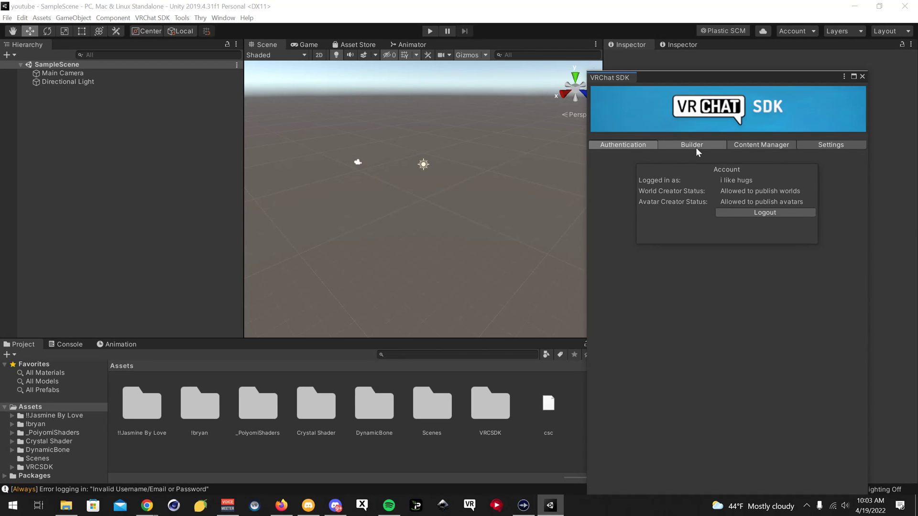
Close the SDK panel and open the !!!Bryan open me scene from the !bryan folder
left_click(862, 77)
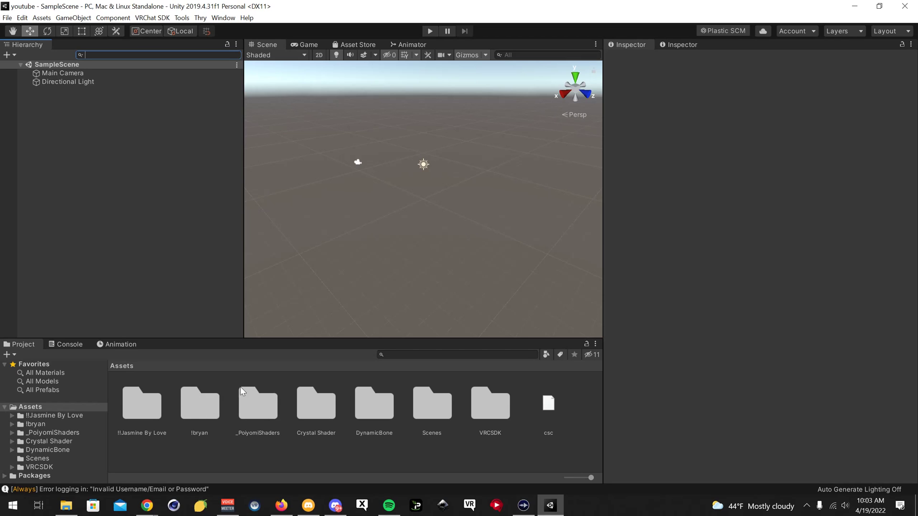
double_click(199, 415)
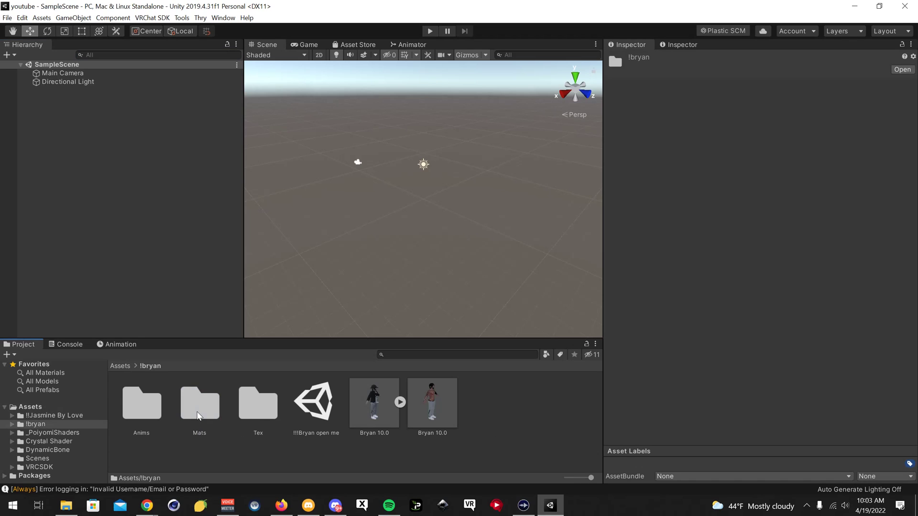
left_click(318, 404)
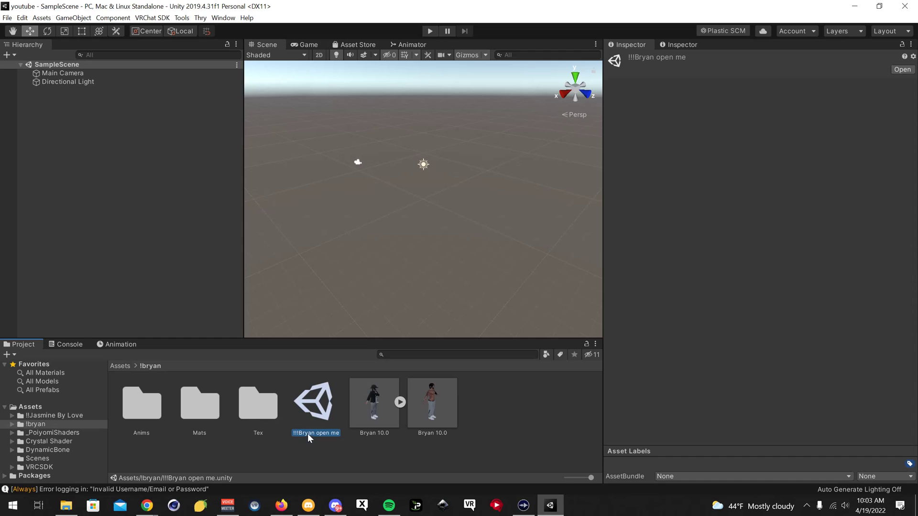
double_click(314, 409)
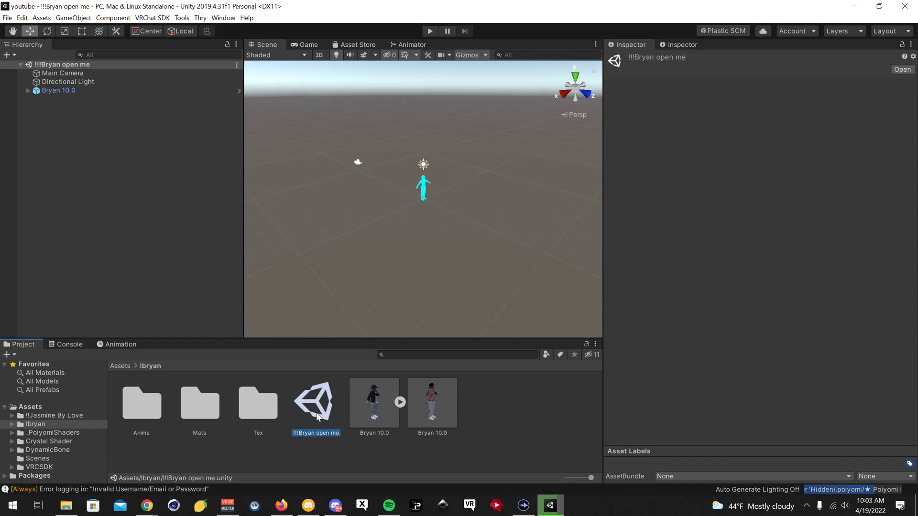
left_click(424, 190)
key("f")
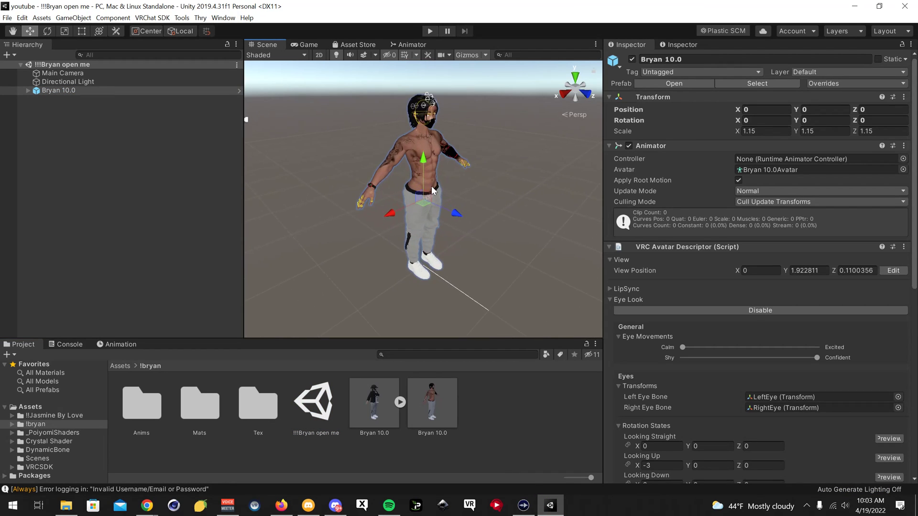
left_click_drag(391, 171, 421, 148, "alt")
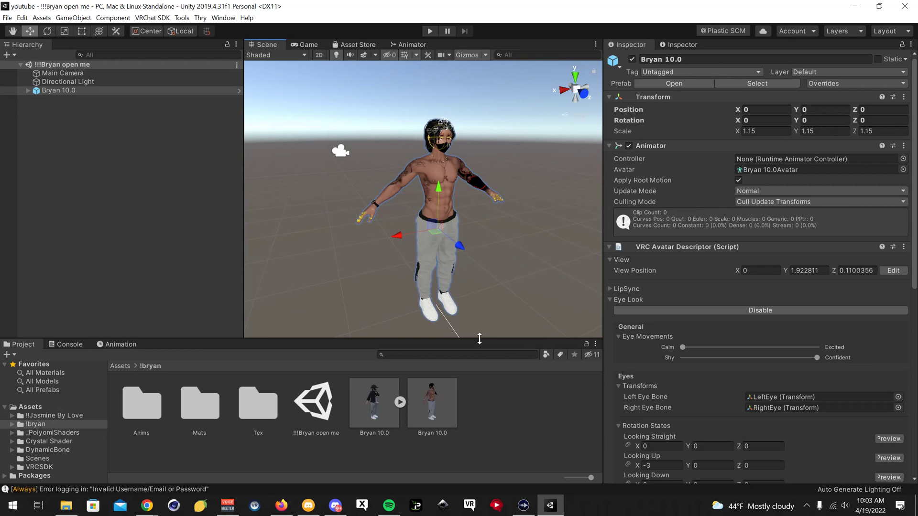
right_click_drag(450, 259, 418, 259)
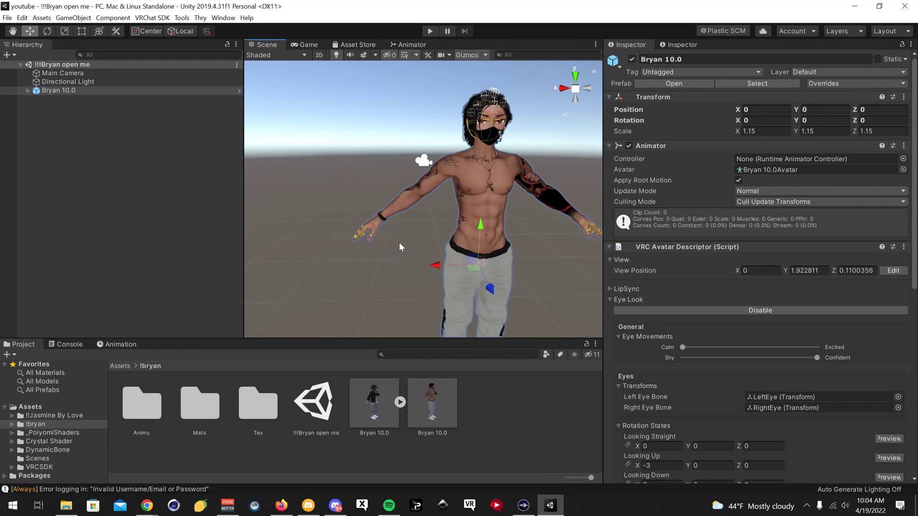
scroll(459, 248, "up", 6)
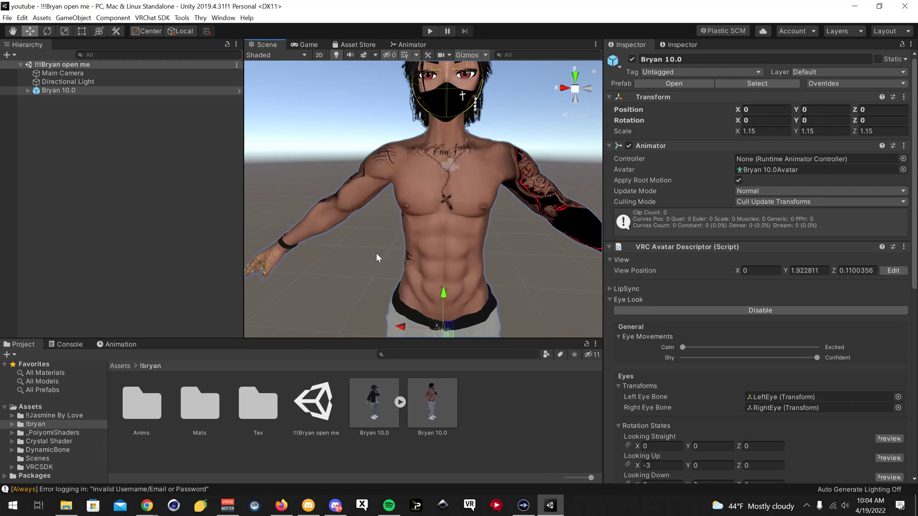
scroll(376, 257, "down", 5)
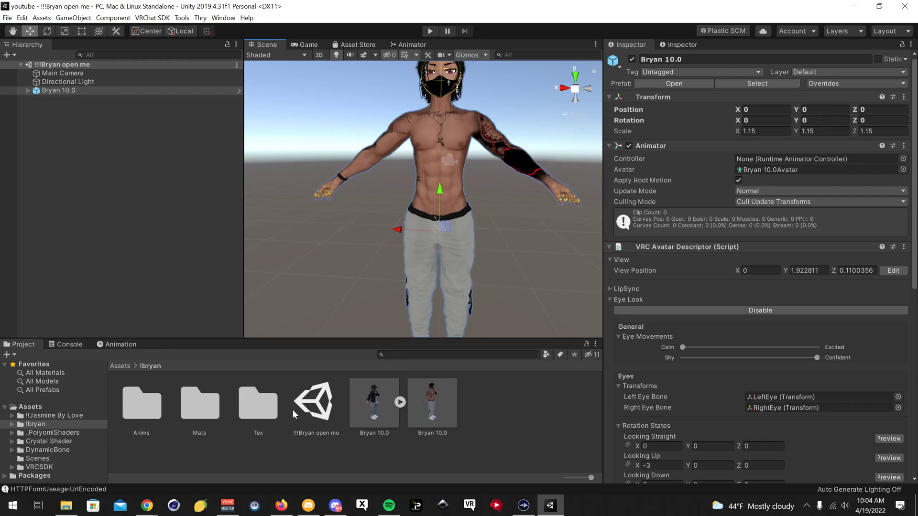
Open the !bryan/Tex/Pants folder and select the avatar's Pants mesh in the Scene view
double_click(264, 404)
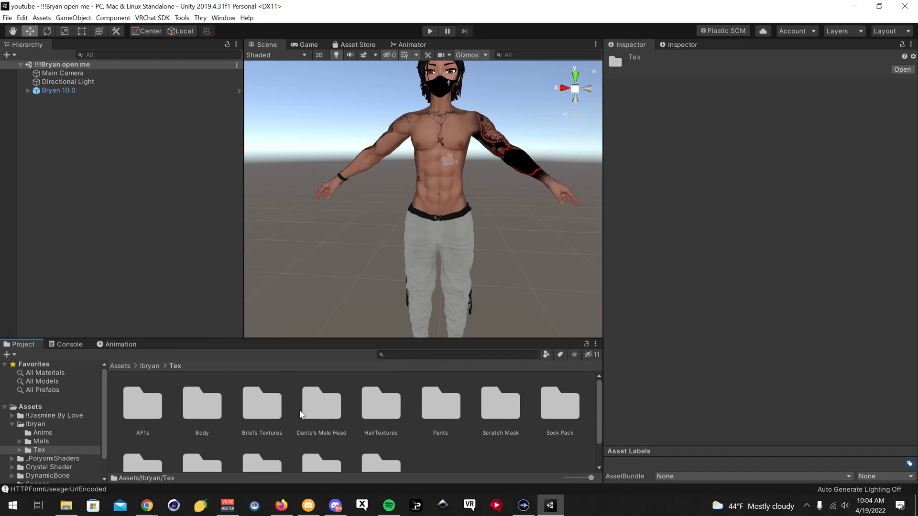
double_click(440, 404)
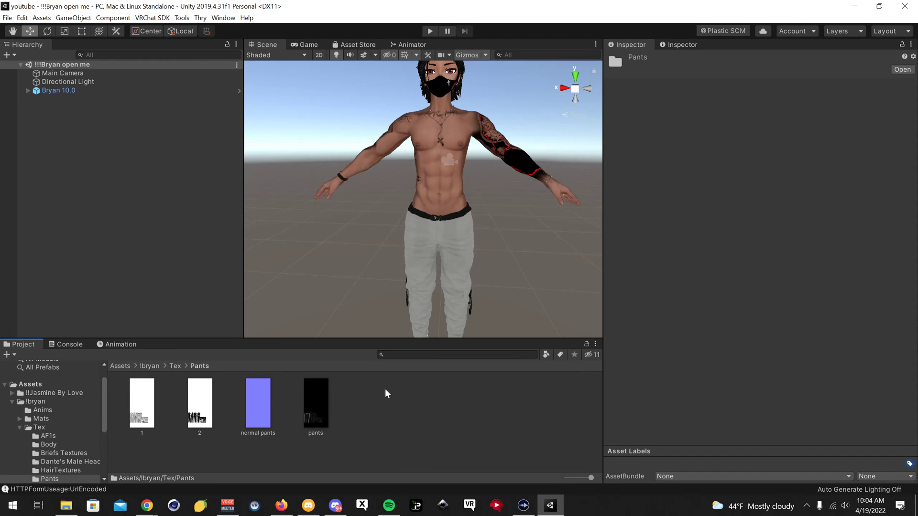
left_click(457, 258)
left_click(457, 258)
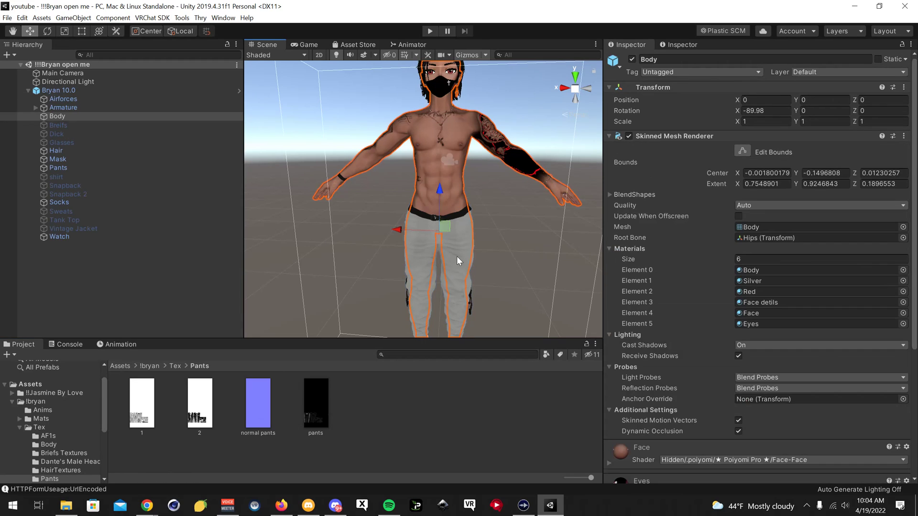
scroll(676, 353, "down", 5)
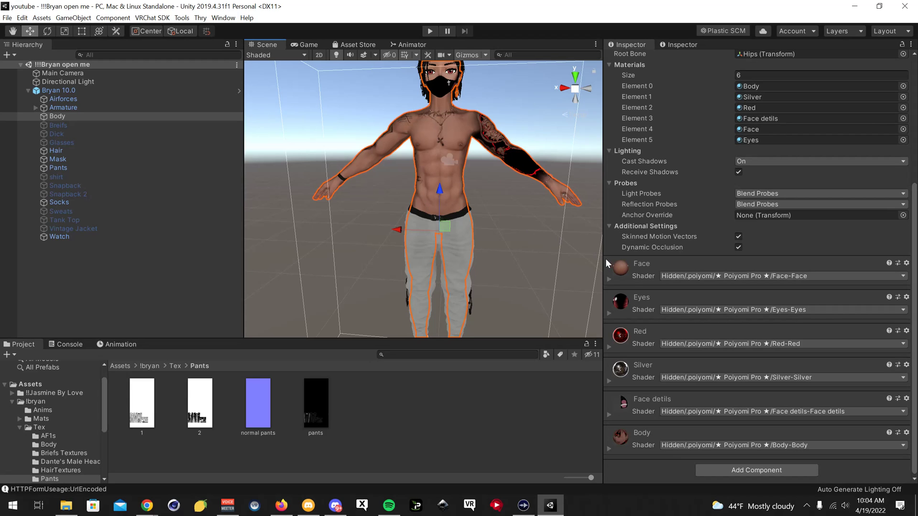
left_click(462, 258)
Expand the Pants 1 material and try dropping texture 2 onto it
left_click(609, 410)
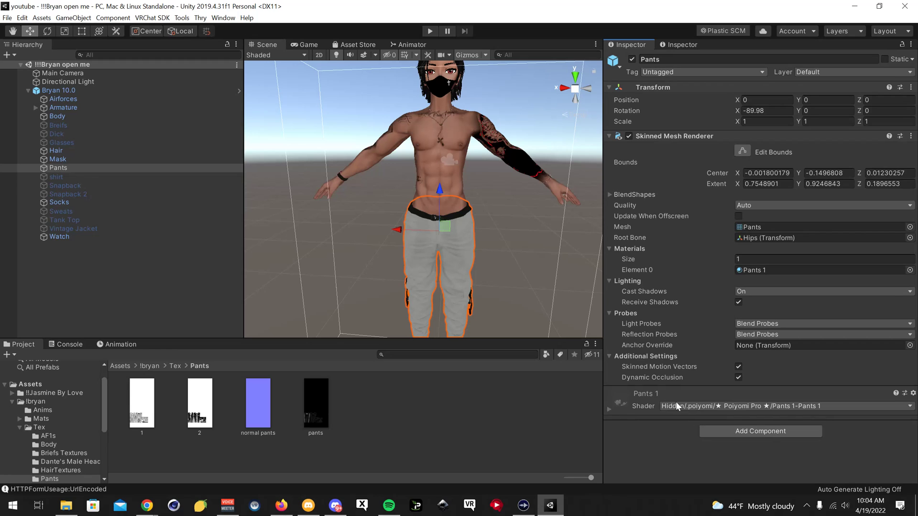
scroll(708, 382, "down", 5)
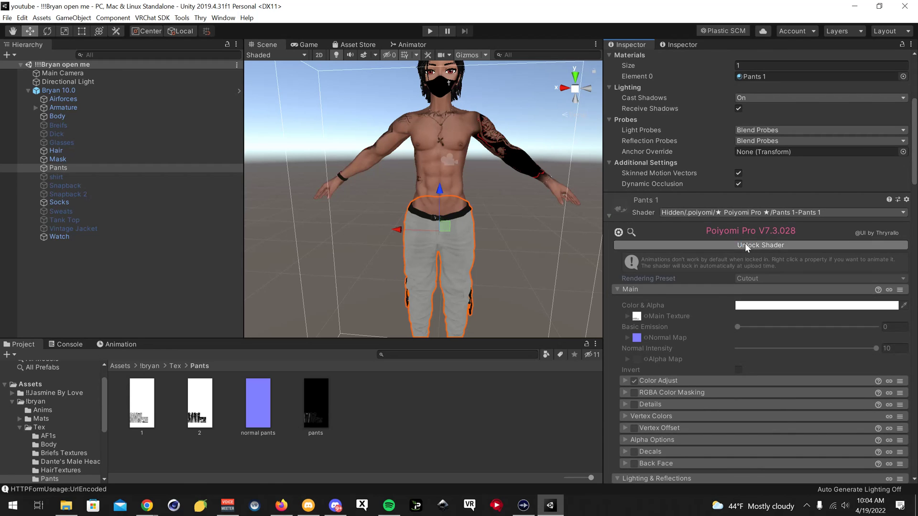
scroll(745, 242, "up", 5)
left_click_drag(201, 406, 582, 341)
scroll(829, 403, "down", 5)
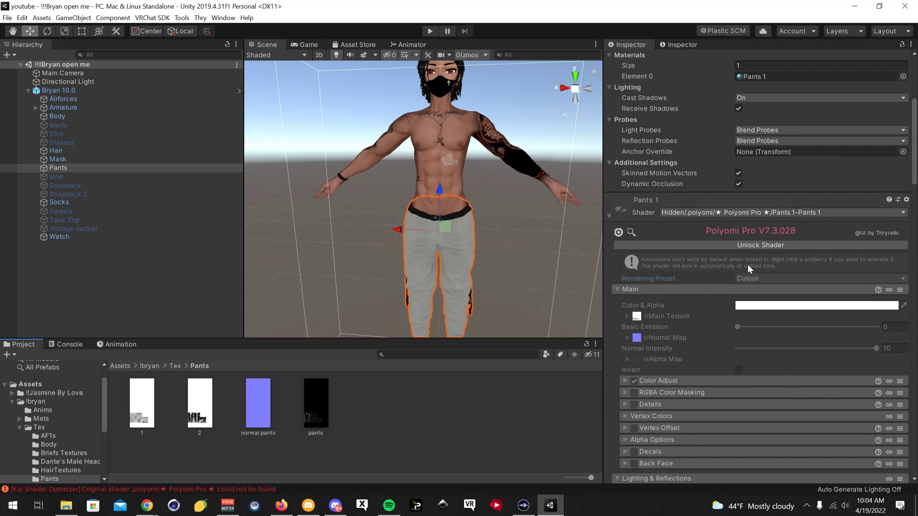
Switch Pants 1 to the .poiyomi/Poiyomi Toon shader with texture 2 as Main Texture
left_click(793, 213)
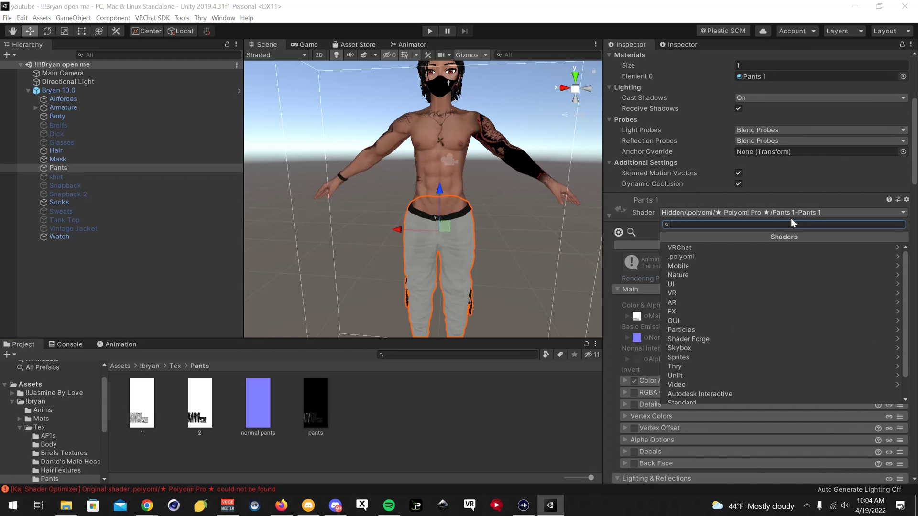
left_click(737, 254)
left_click(715, 257)
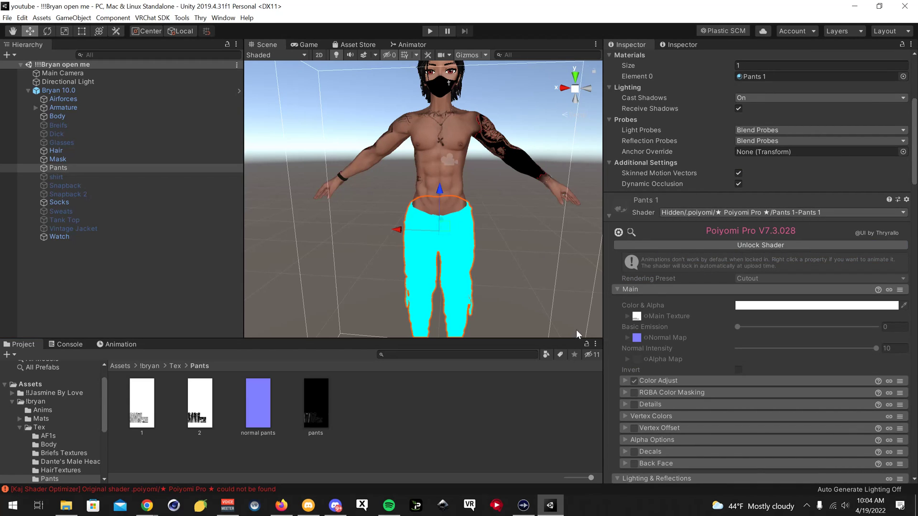
left_click_drag(200, 403, 639, 318)
middle_click_drag(251, 260, 310, 234)
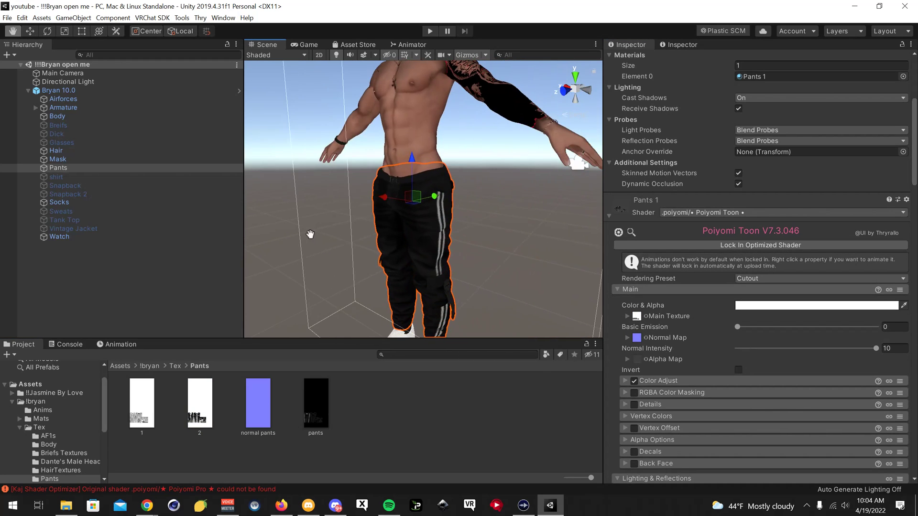
scroll(310, 235, "down", 3)
left_click_drag(363, 250, 307, 313, "alt")
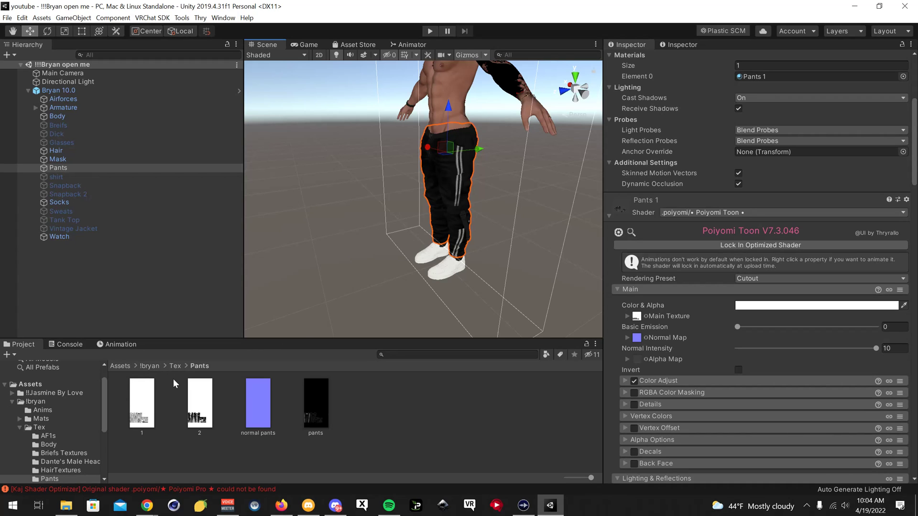
Select Bryan 10.0, copy its blueprint ID, and detach it in the Pipeline Manager
left_click(147, 366)
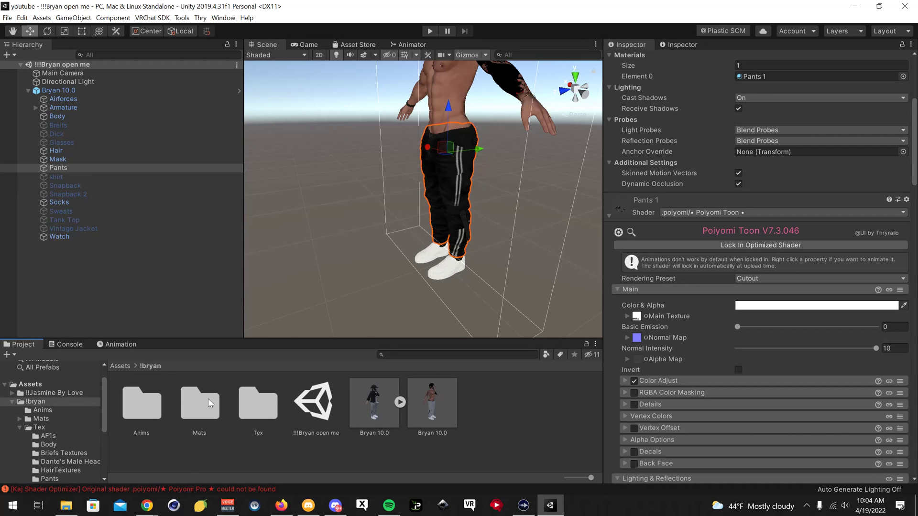
left_click_drag(427, 249, 403, 172, "alt")
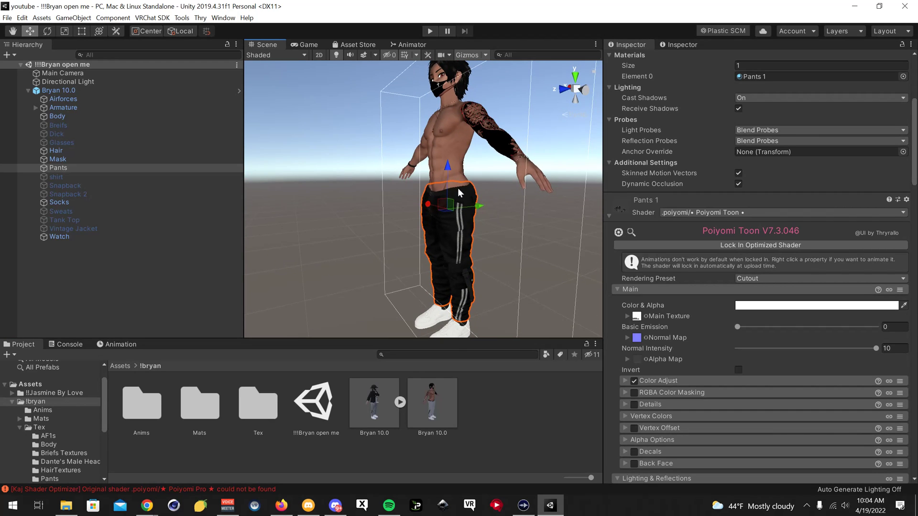
left_click_drag(457, 188, 443, 222, "alt")
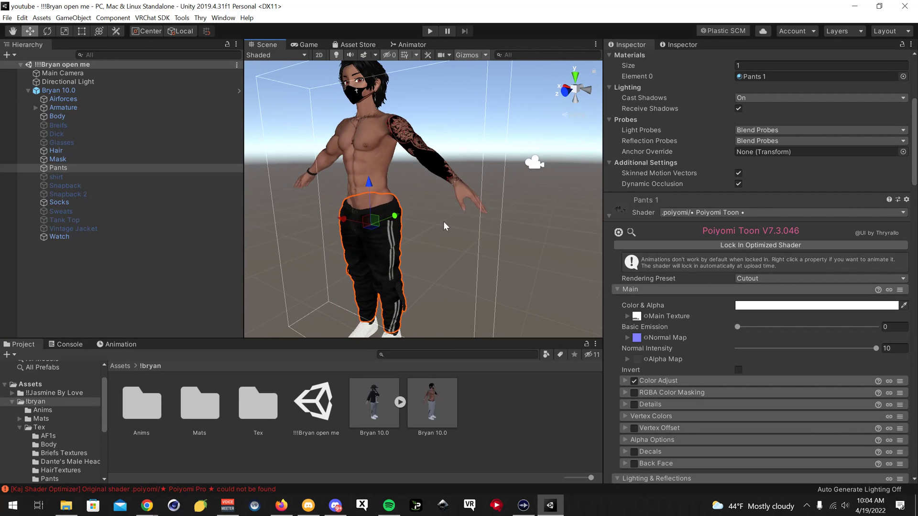
left_click(102, 91)
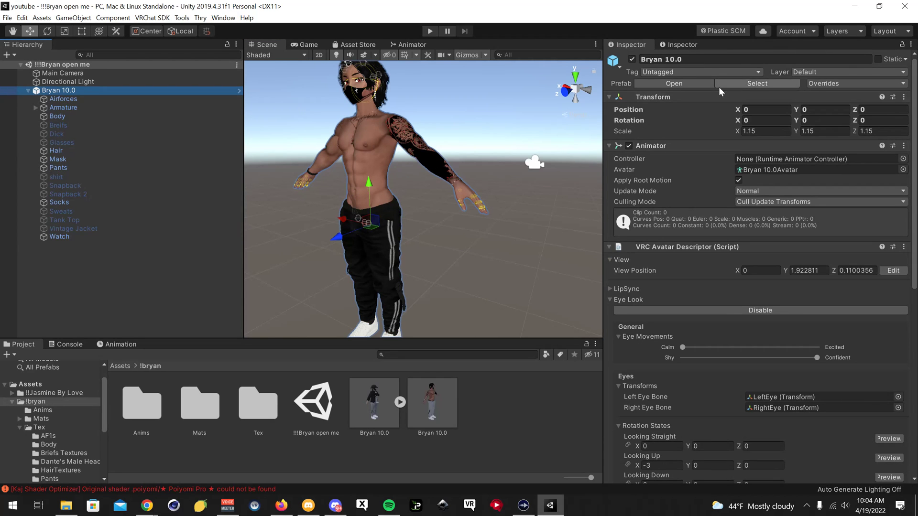
scroll(747, 225, "down", 10)
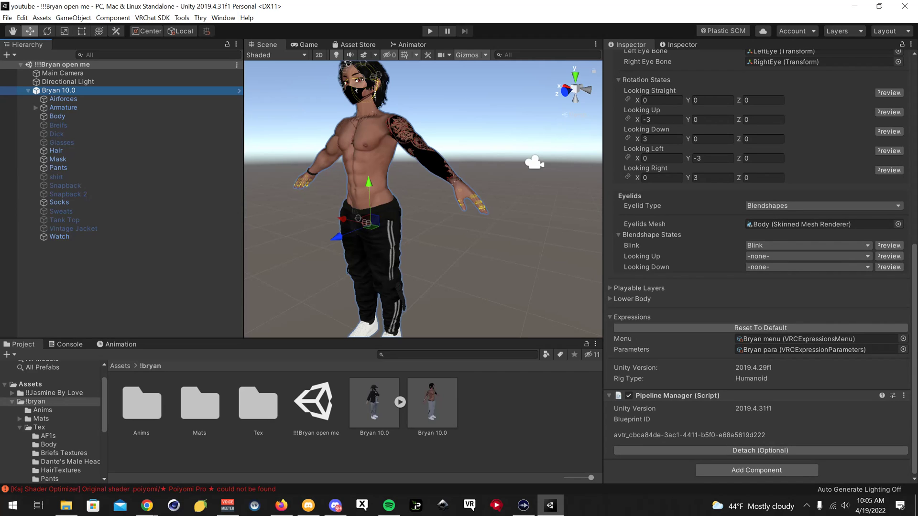
left_click(623, 436)
key("ctrl+c")
left_click(748, 451)
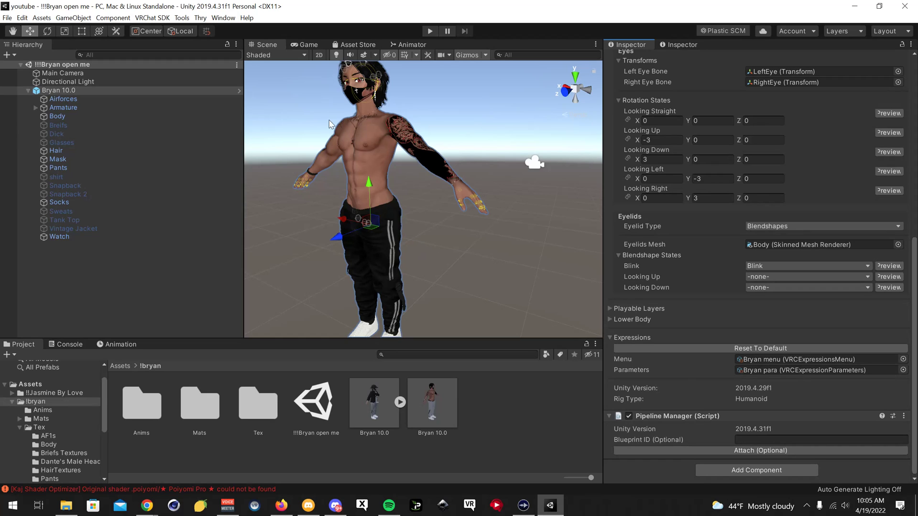
Build & Publish Bryan 10.0 for Windows from the SDK Builder, accepting the material lock
left_click(157, 18)
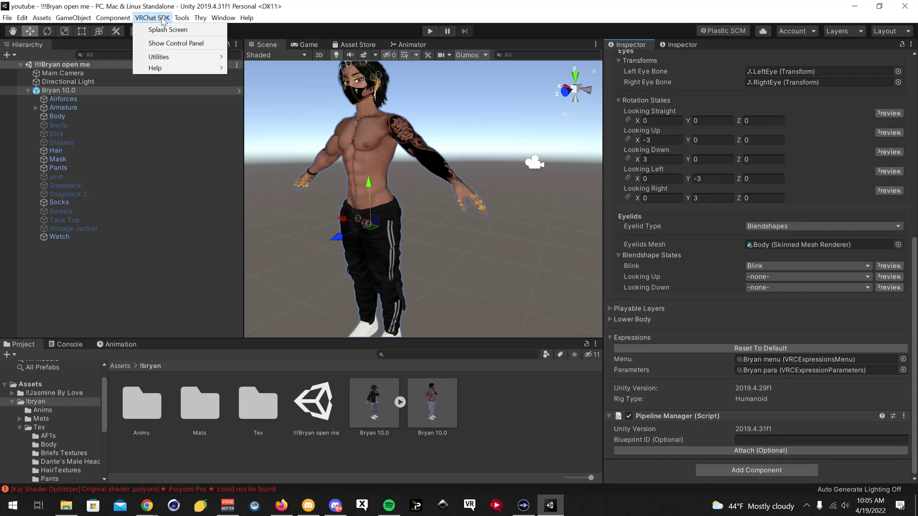
left_click(193, 44)
left_click(689, 145)
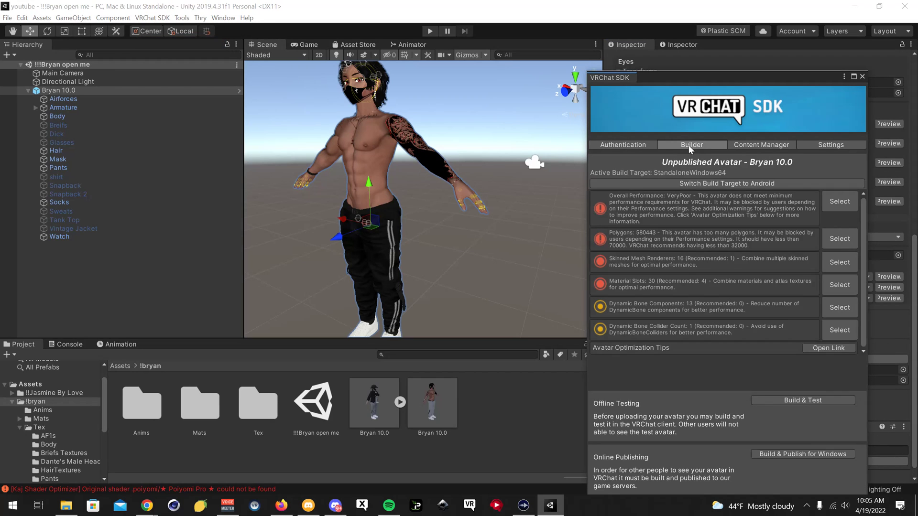
left_click(797, 454)
left_click(535, 277)
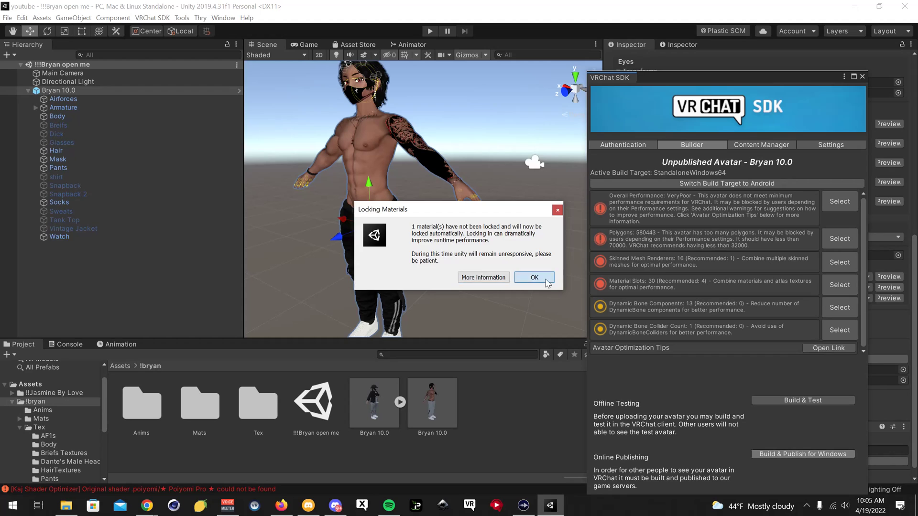